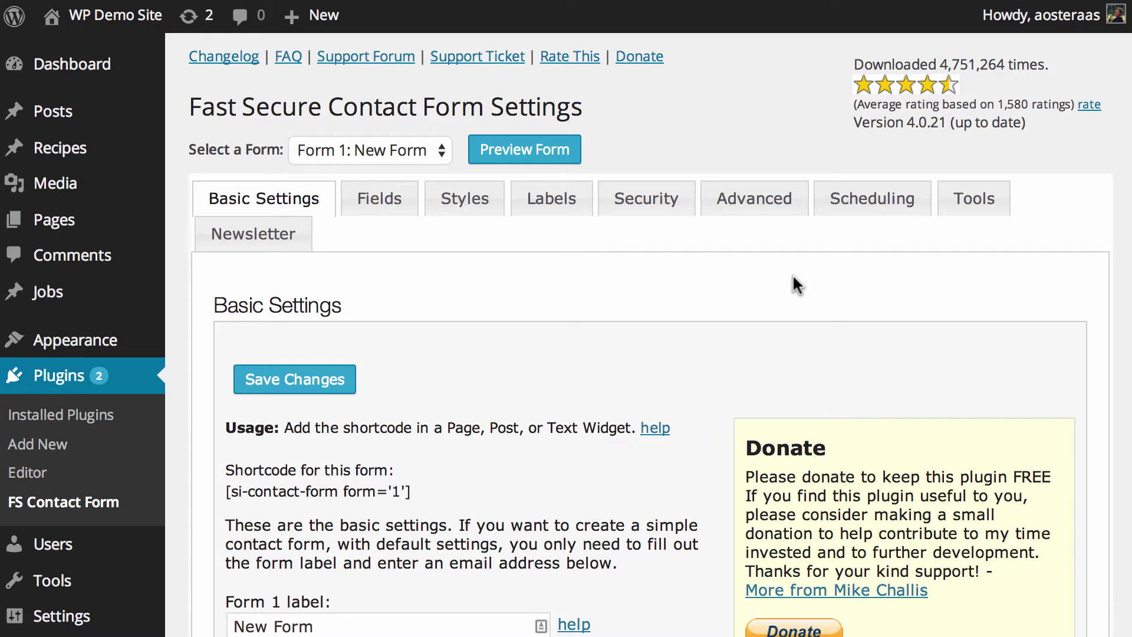
- Copy the [si-contact-form form='1'] shortcode from the contact form settings
scroll(792, 273, "down", 5)
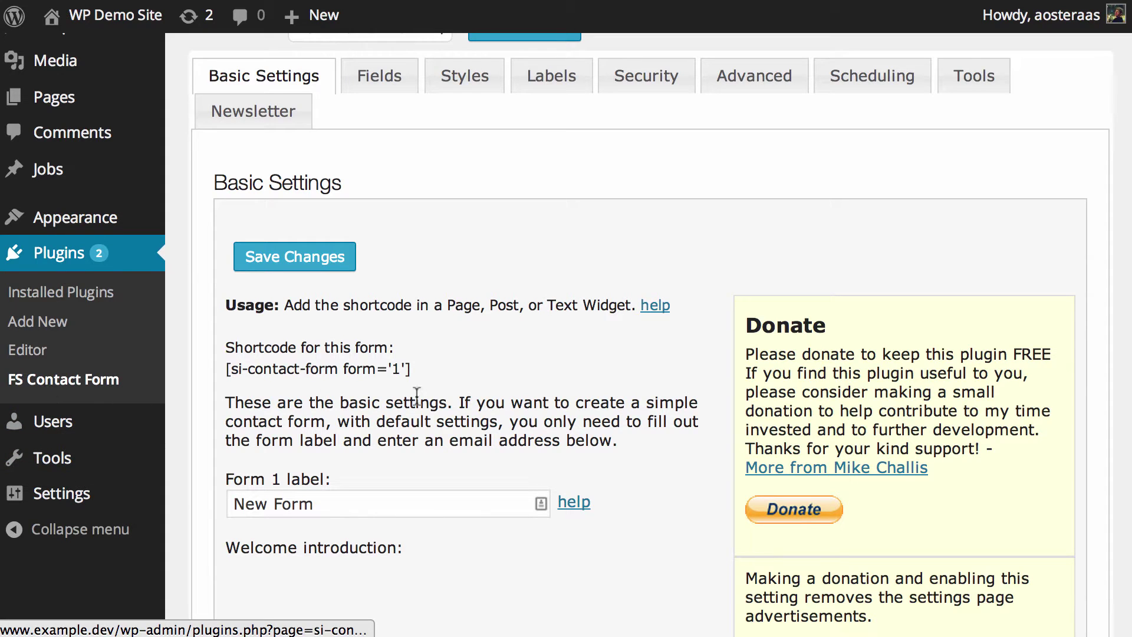
scroll(415, 393, "up", 3)
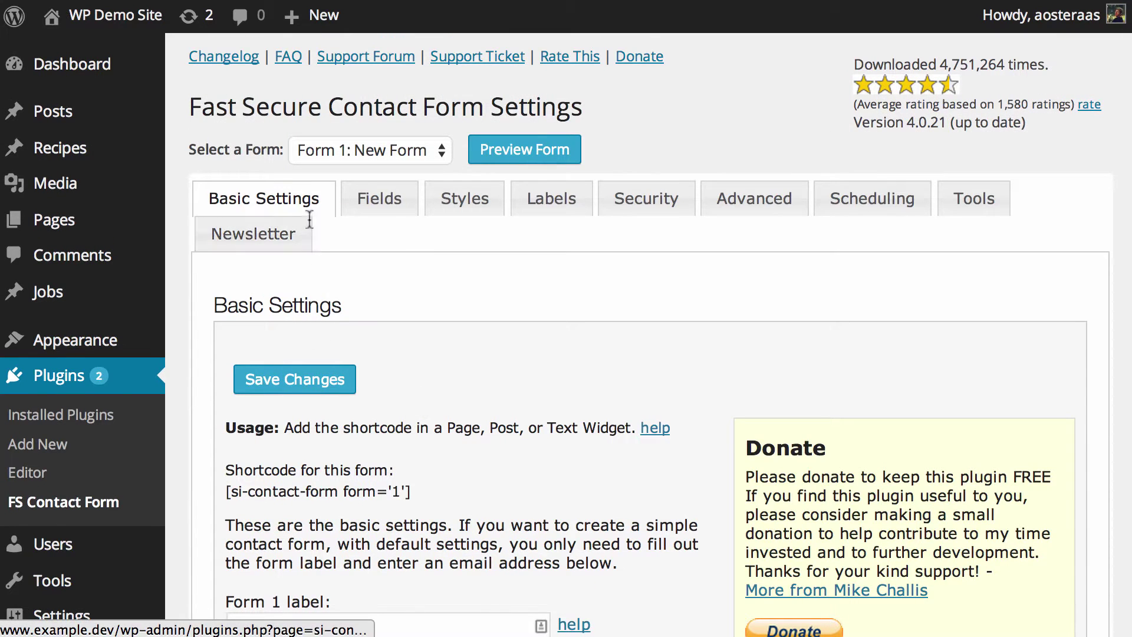
scroll(414, 362, "down", 1)
scroll(413, 361, "down", 2)
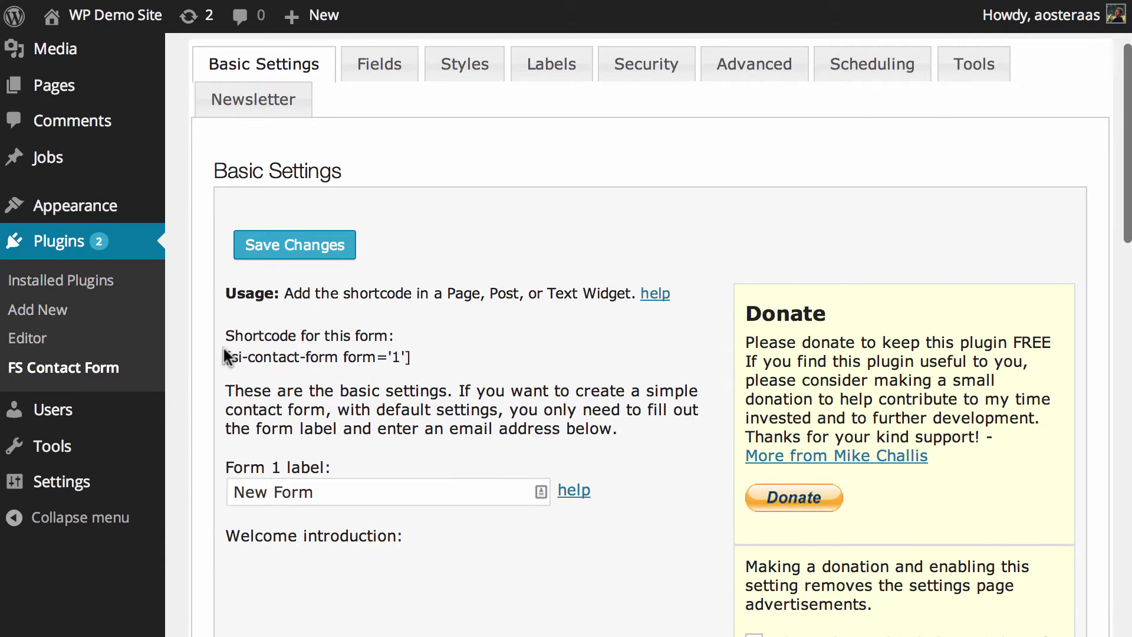
left_click_drag(414, 357, 216, 362)
key("ctrl+c")
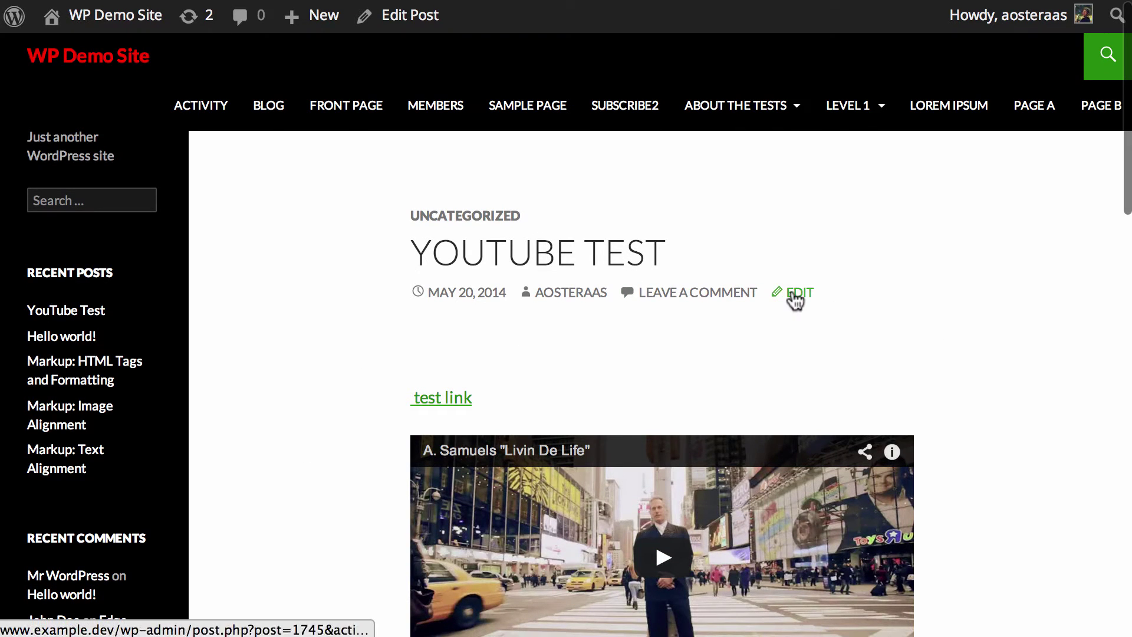
- Paste the shortcode at the top of the YouTube Test post and update the post
left_click(793, 296)
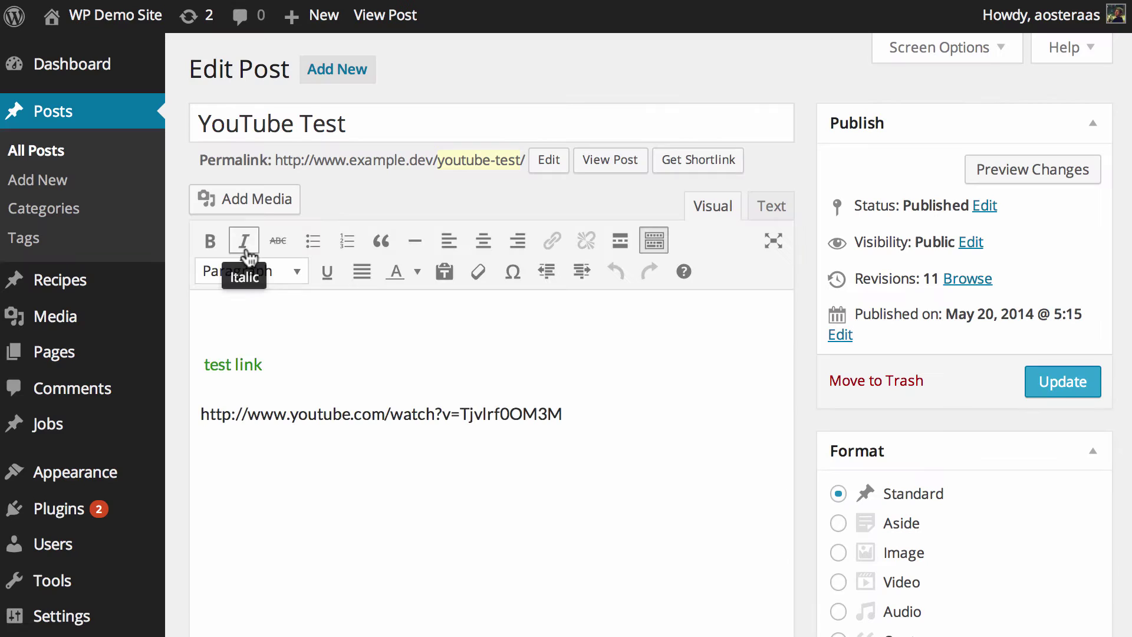
left_click(237, 324)
key("ctrl+v")
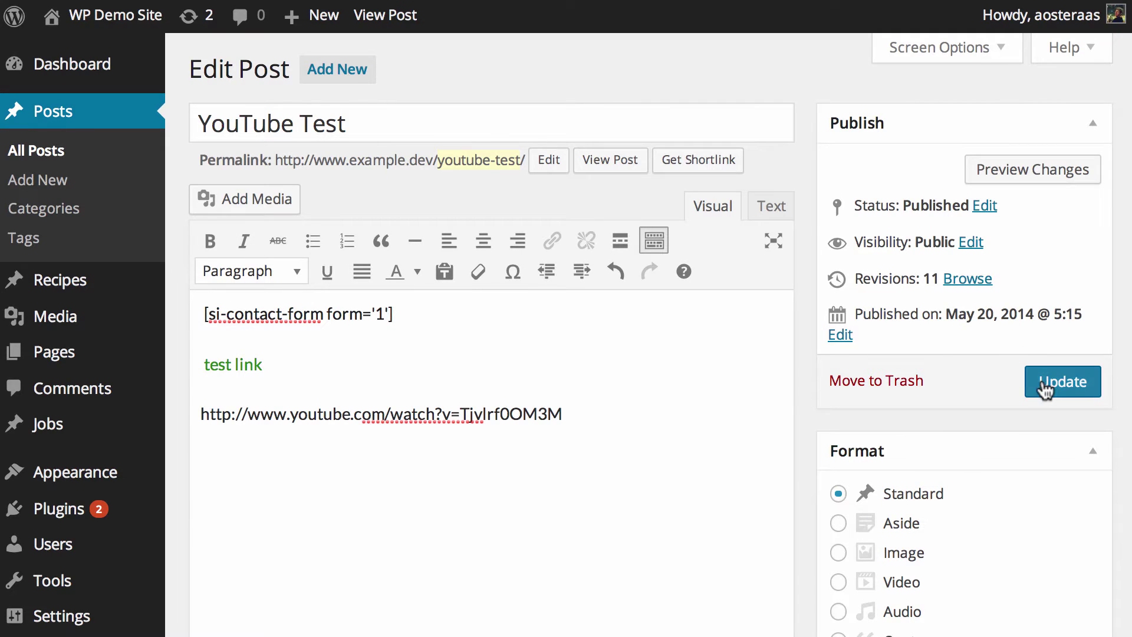
left_click(1044, 383)
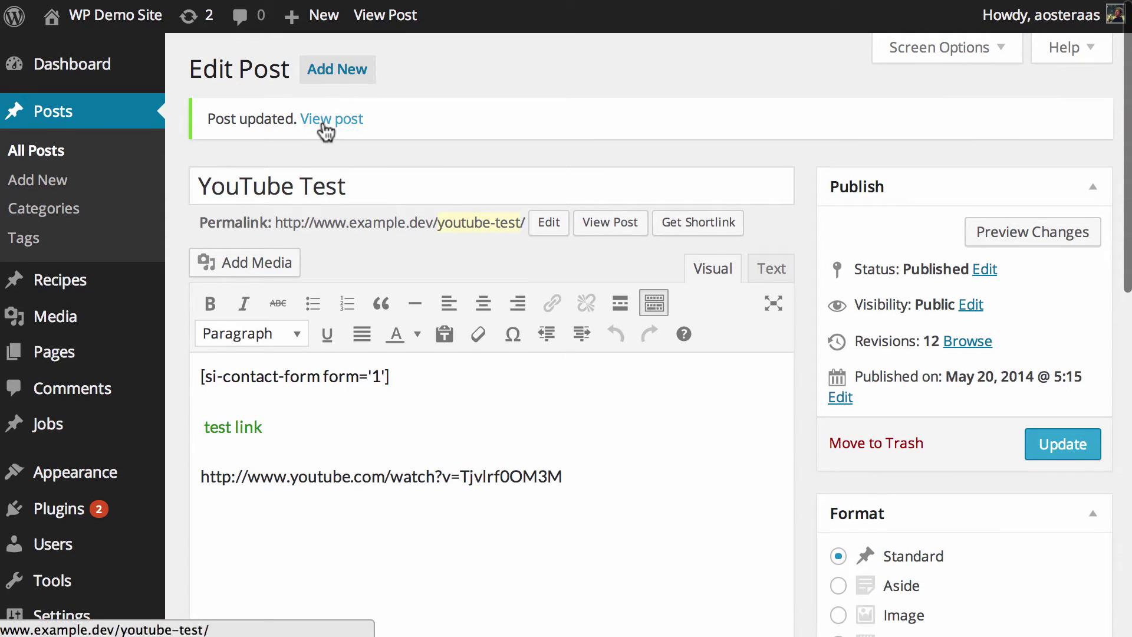
- View the live YouTube Test post, try its New Field and Message inputs, then return to settings
left_click(321, 121)
scroll(351, 266, "down", 8)
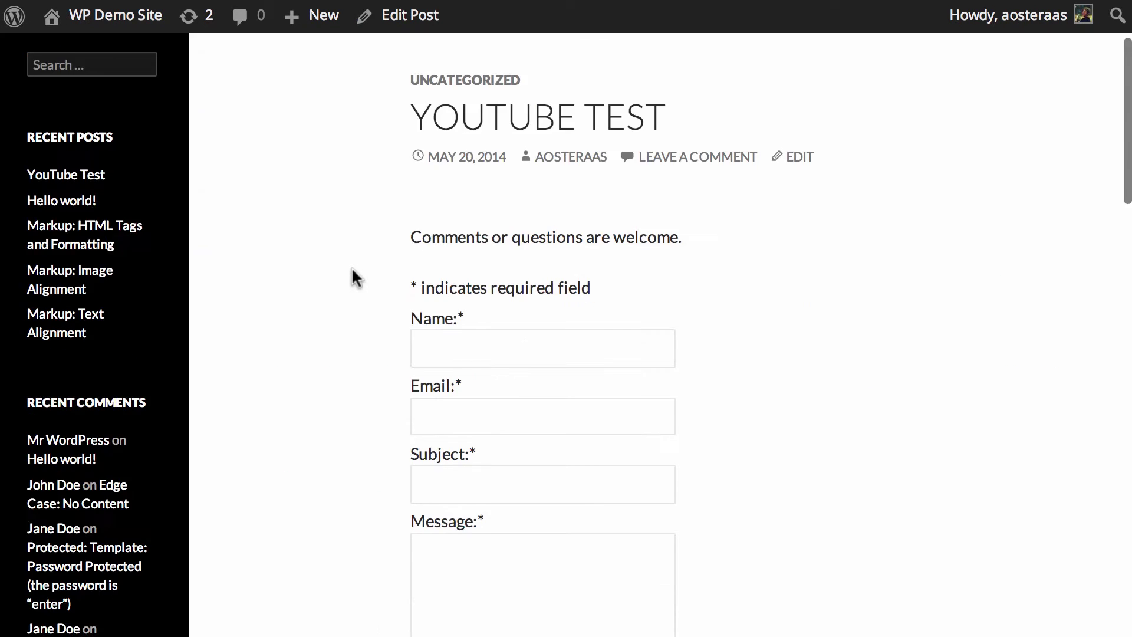
scroll(352, 266, "up", 4)
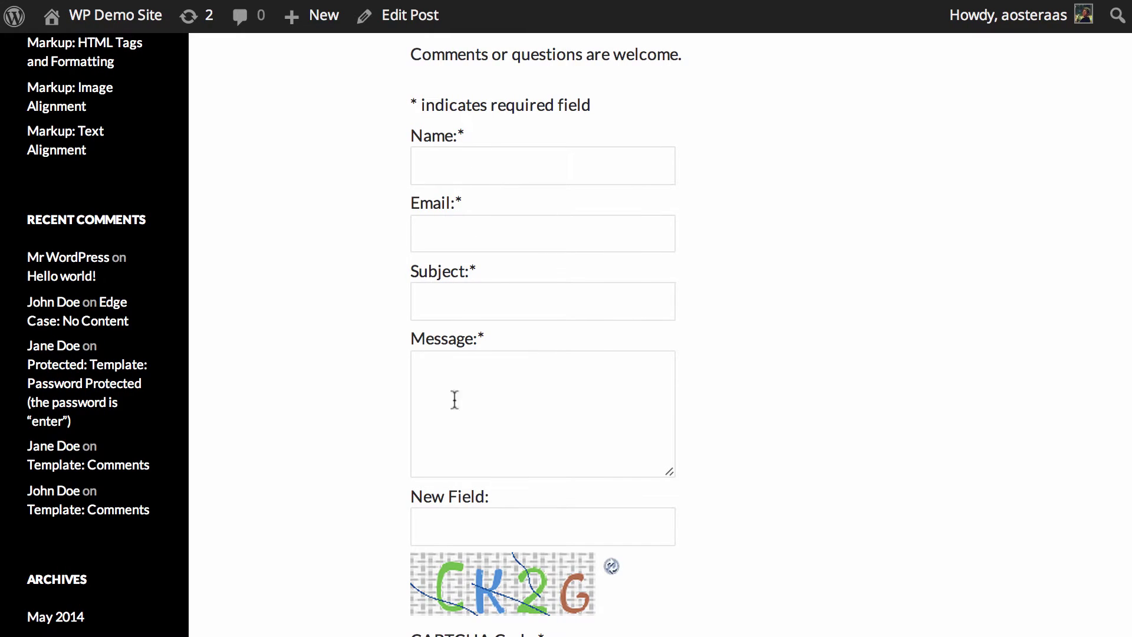
scroll(248, 411, "down", 2)
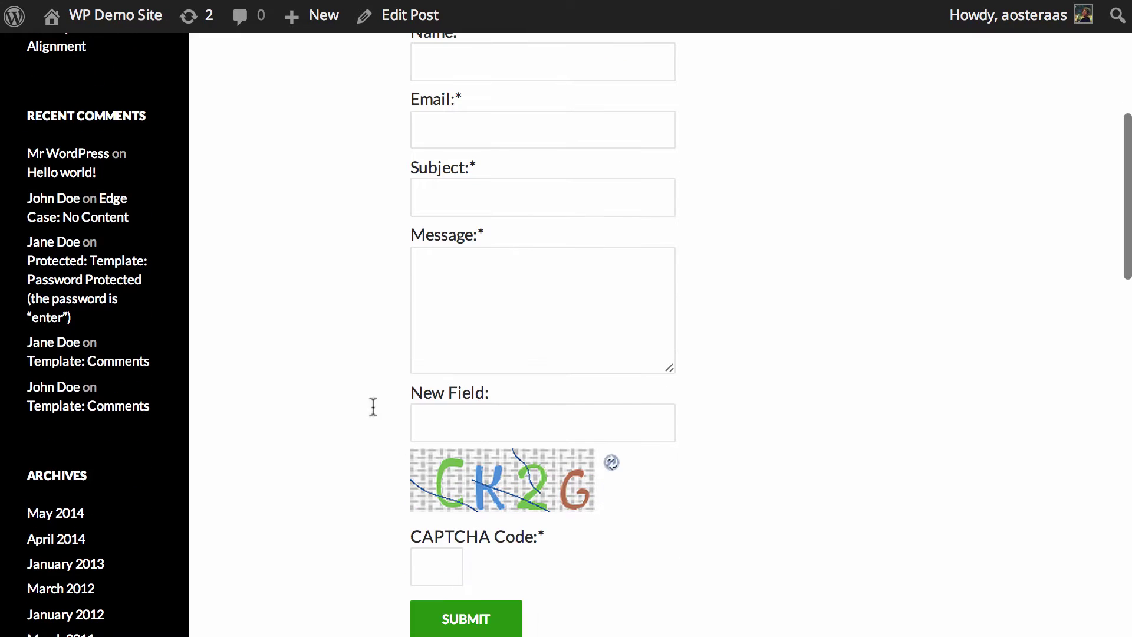
left_click(529, 420)
left_click(528, 336)
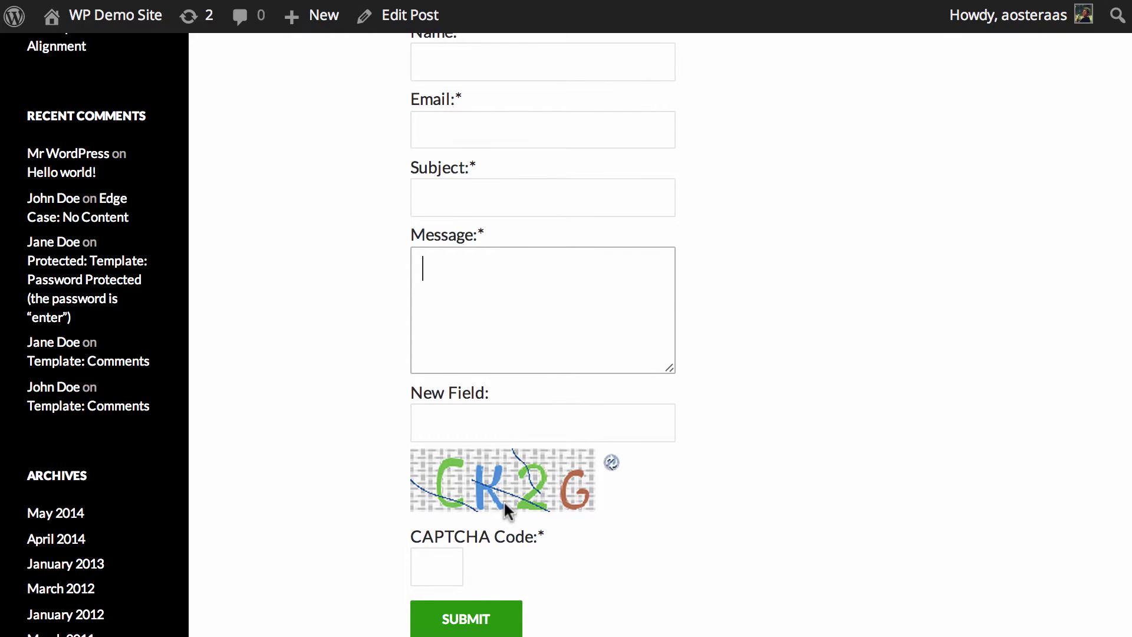
scroll(397, 443, "down", 1)
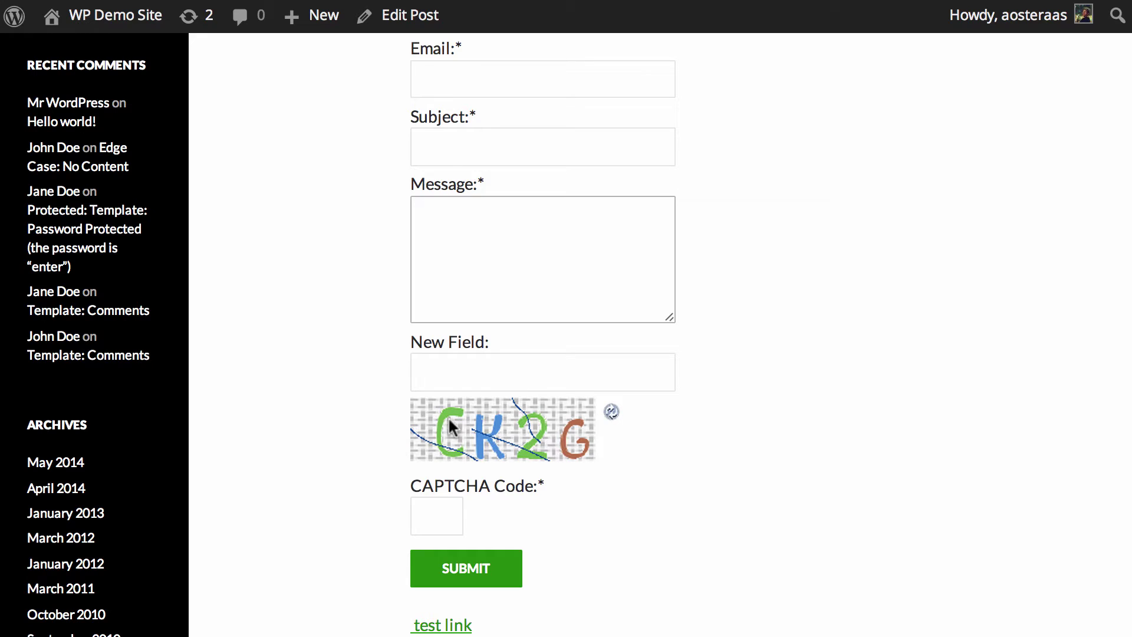
key("ctrl+Tab")
- Replace Form 1's label 'New Form' with 'General Contact Form'
left_click(480, 414)
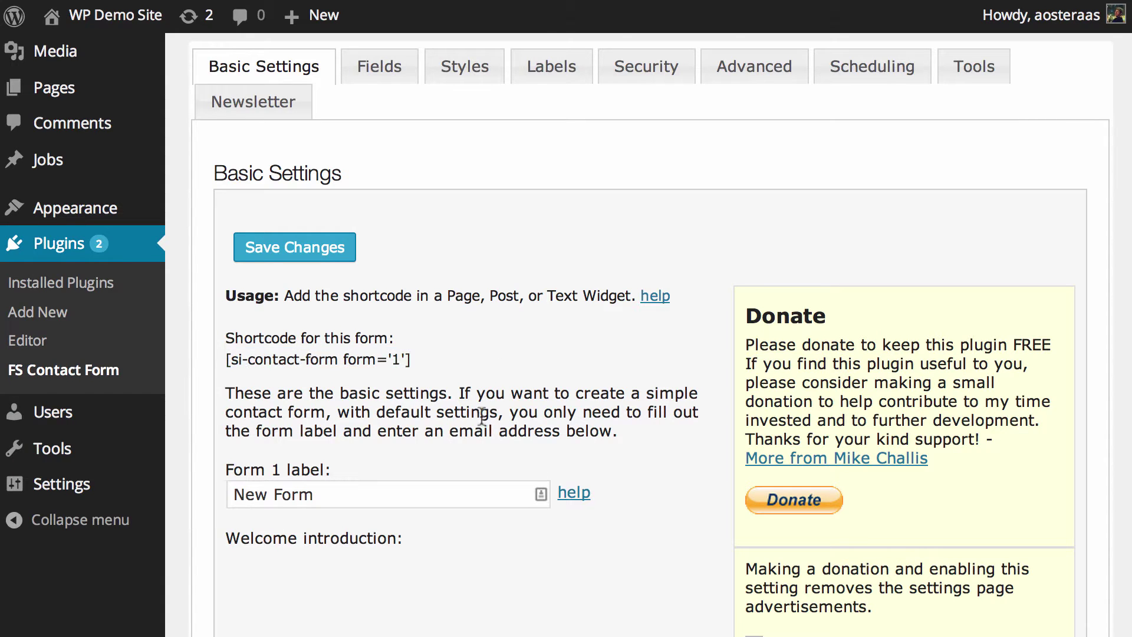
scroll(447, 416, "down", 2)
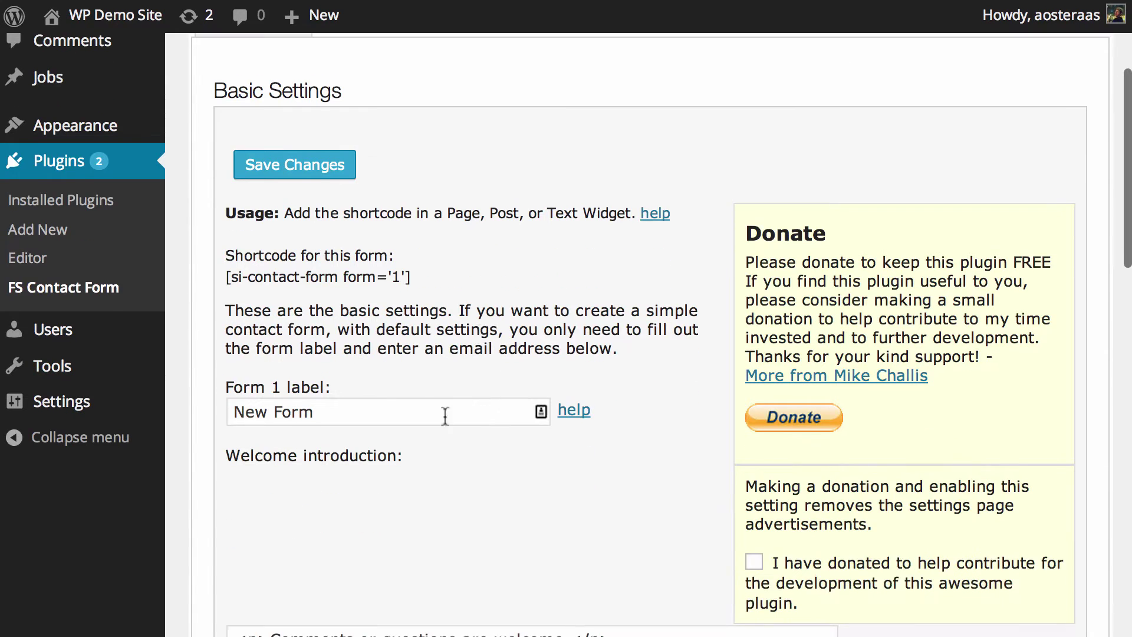
left_click(328, 413)
key("super+a")
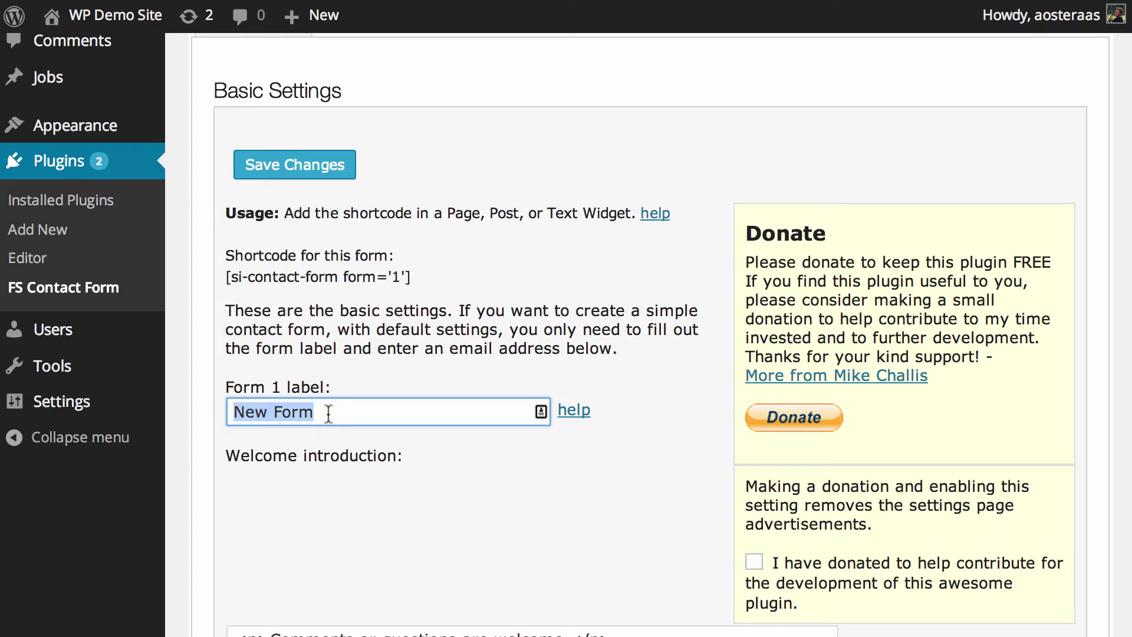
type("Gene")
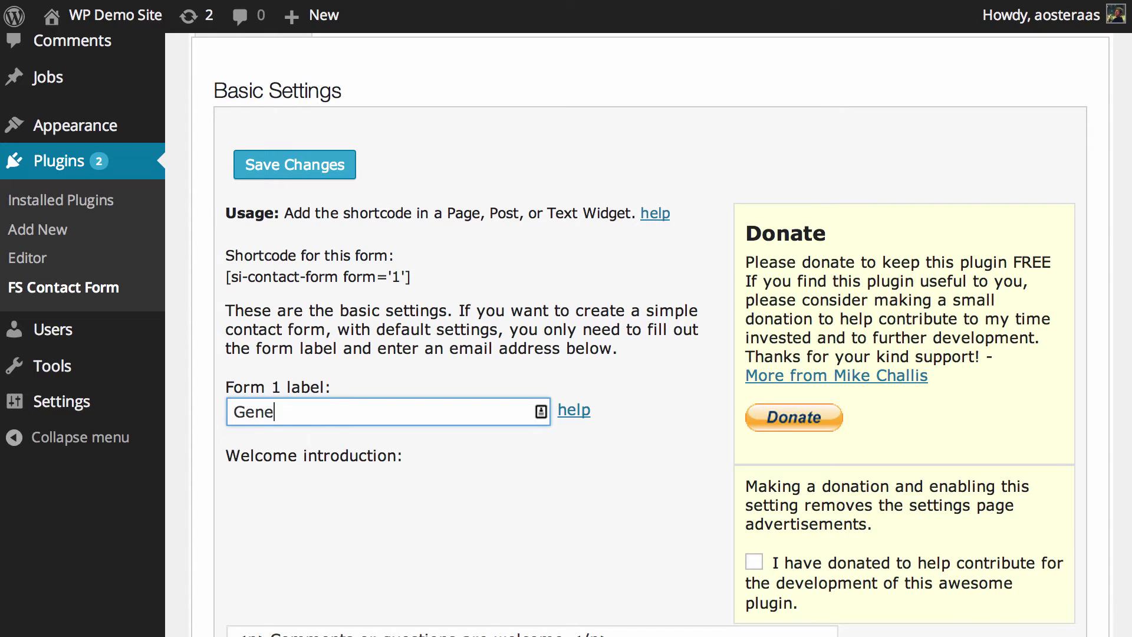
type("ral Contact Form")
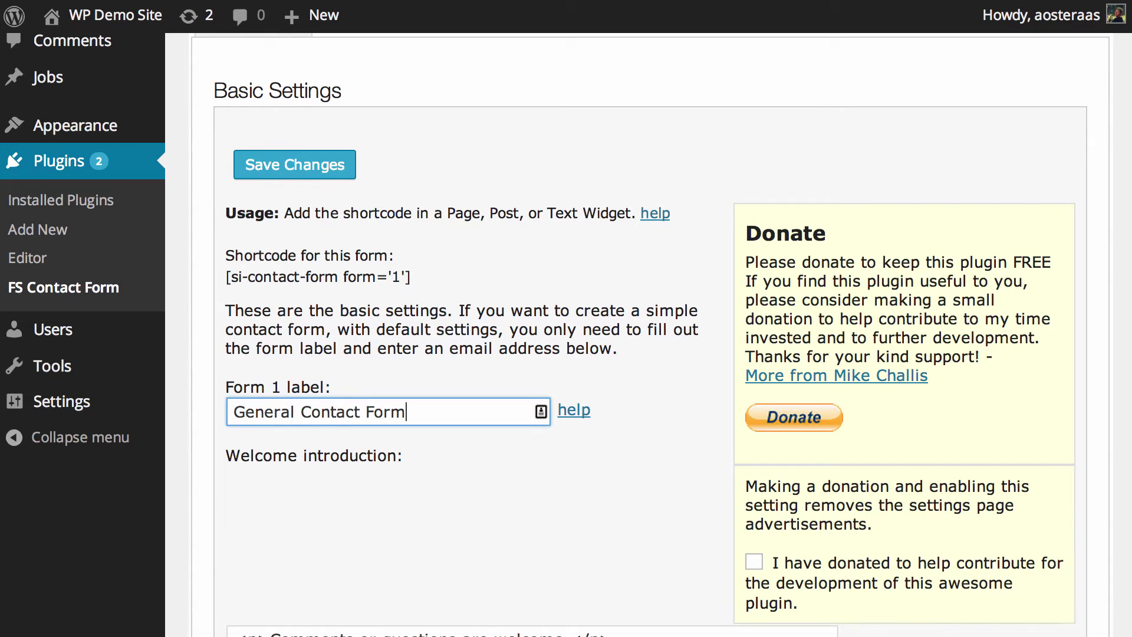
scroll(543, 361, "down", 6)
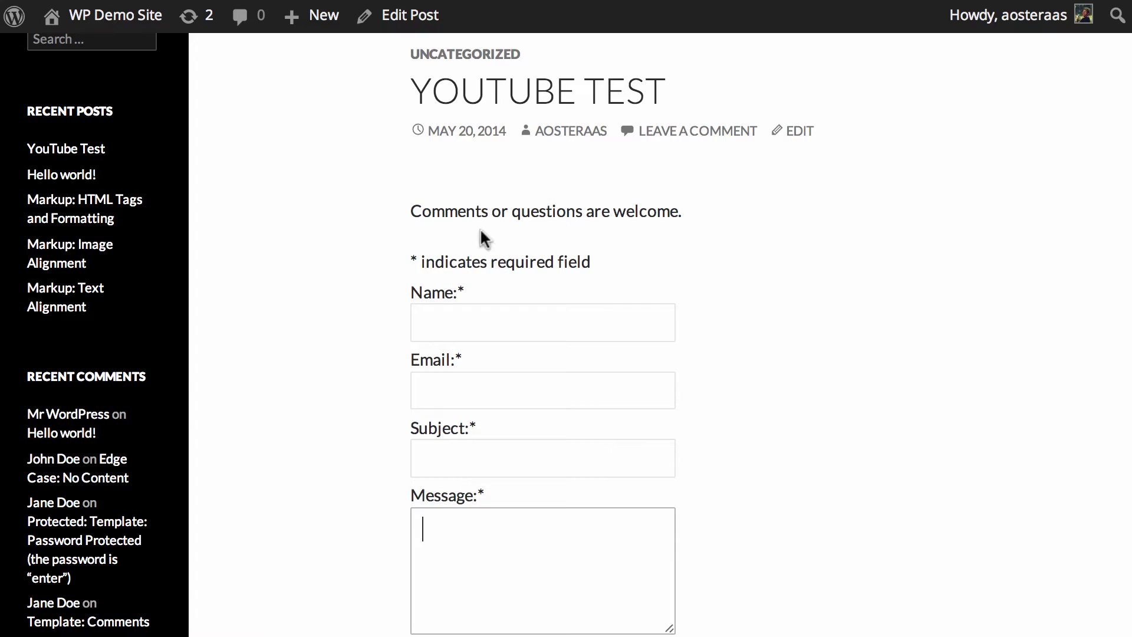
- Change the welcome text to 'Please feel free to get in touch if you have any comments or questions'
left_click_drag(412, 212, 662, 217)
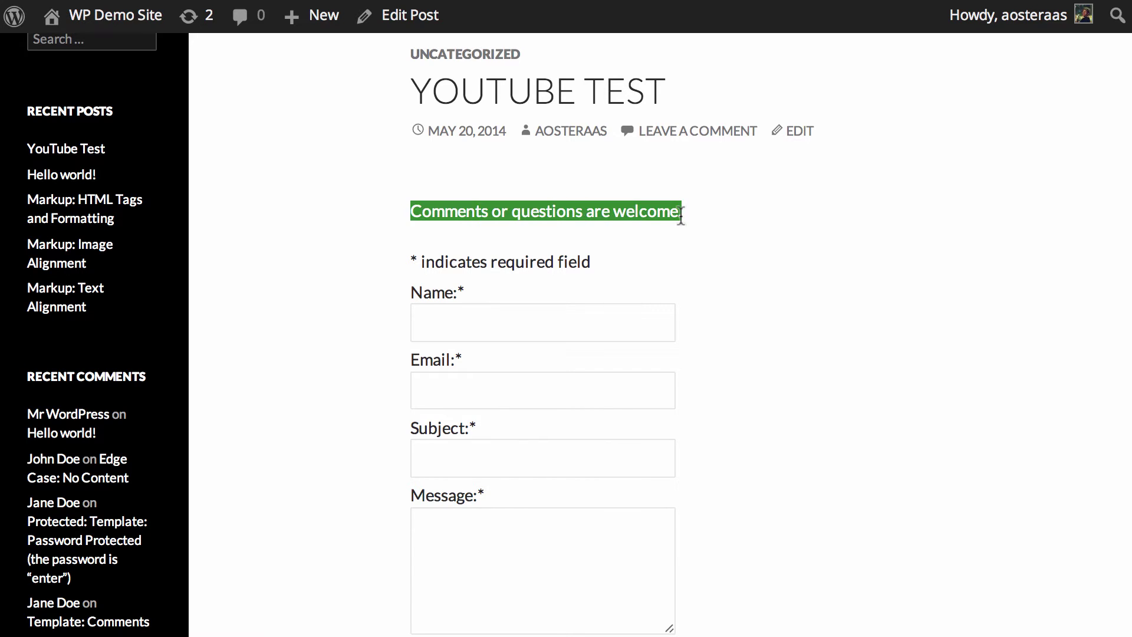
left_click(670, 333)
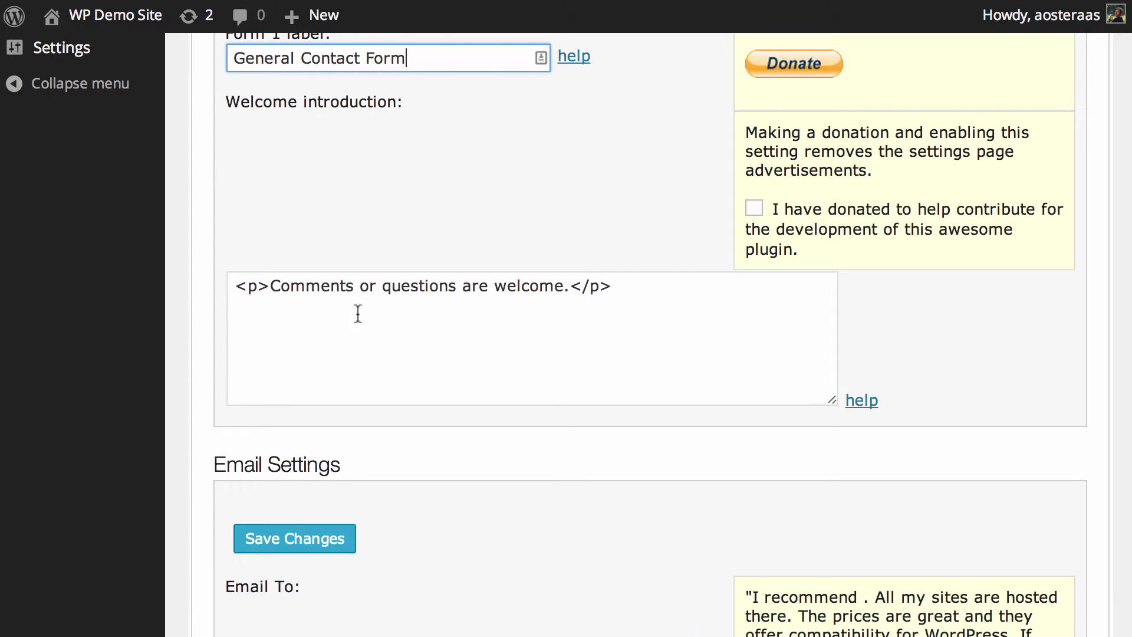
left_click_drag(271, 285, 559, 289)
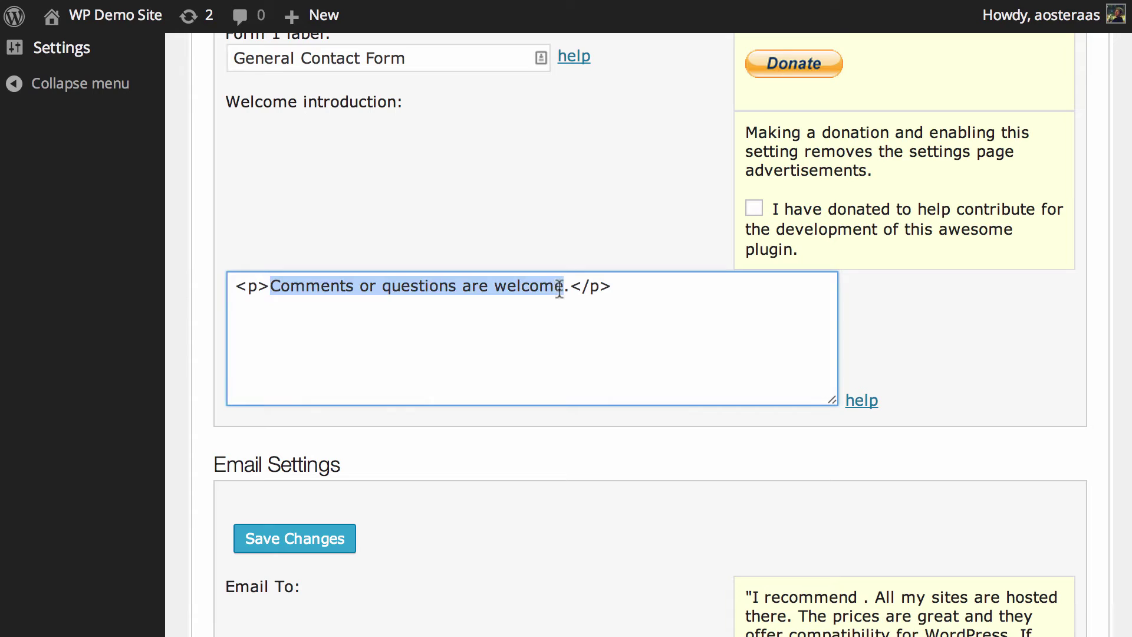
type("Please feel")
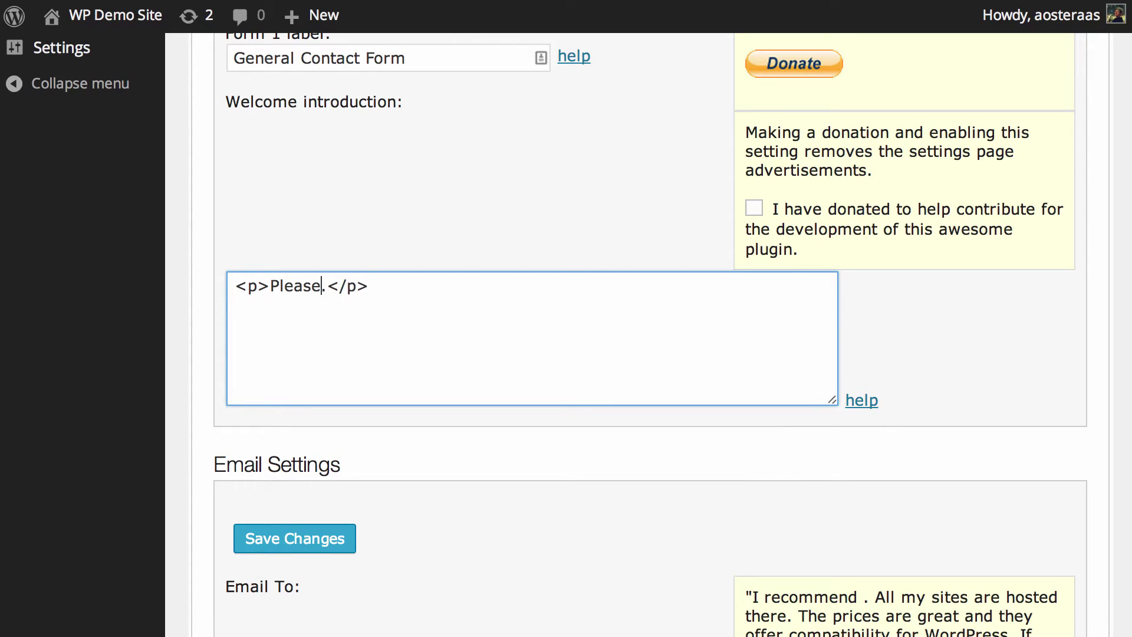
type(" free to g")
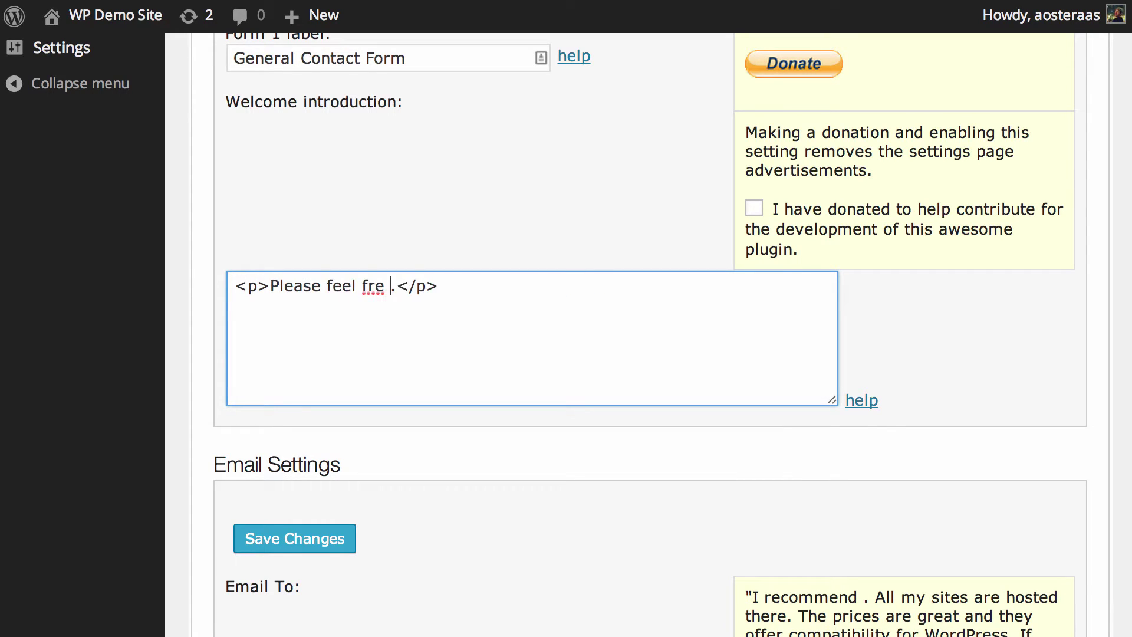
type("et in touch if you have an")
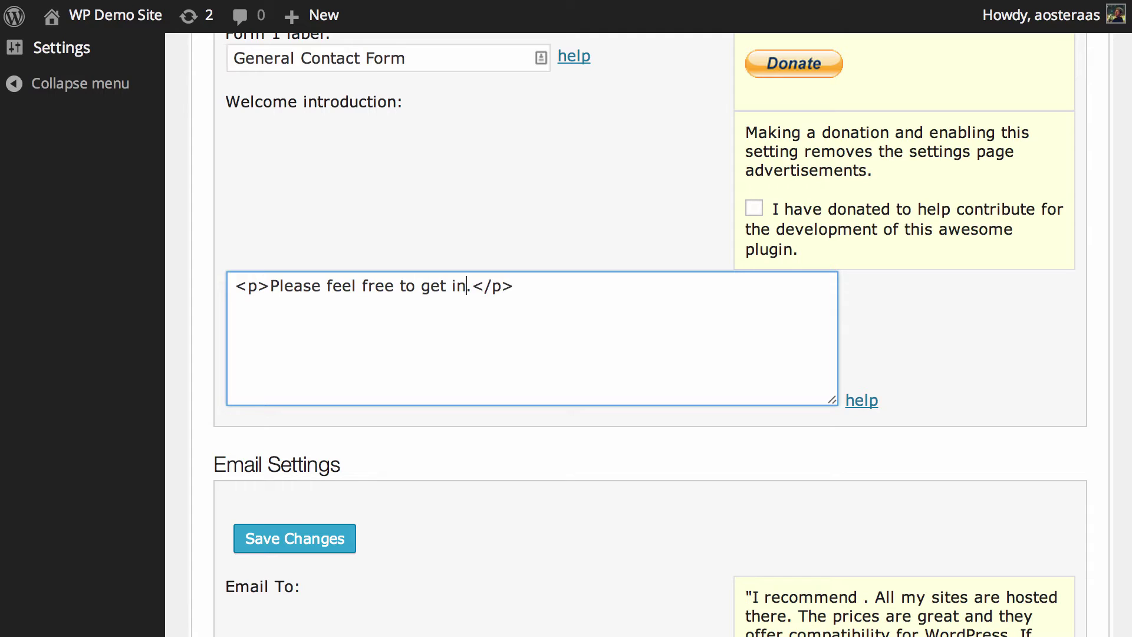
type("y comments or que")
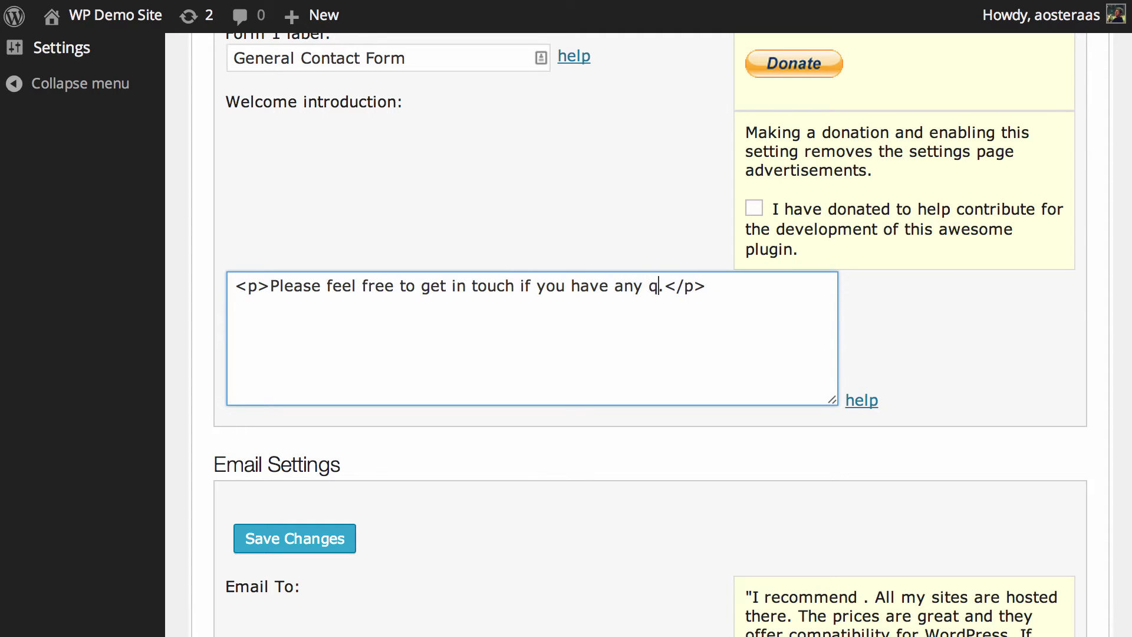
type("stions")
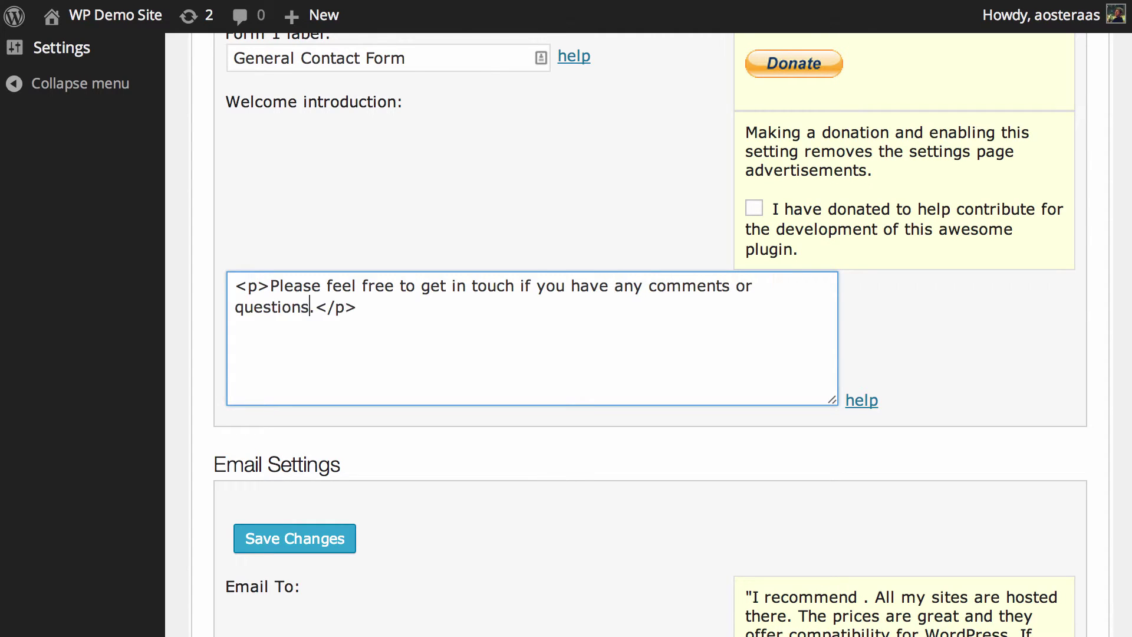
scroll(562, 287, "up", 2)
scroll(563, 287, "down", 10)
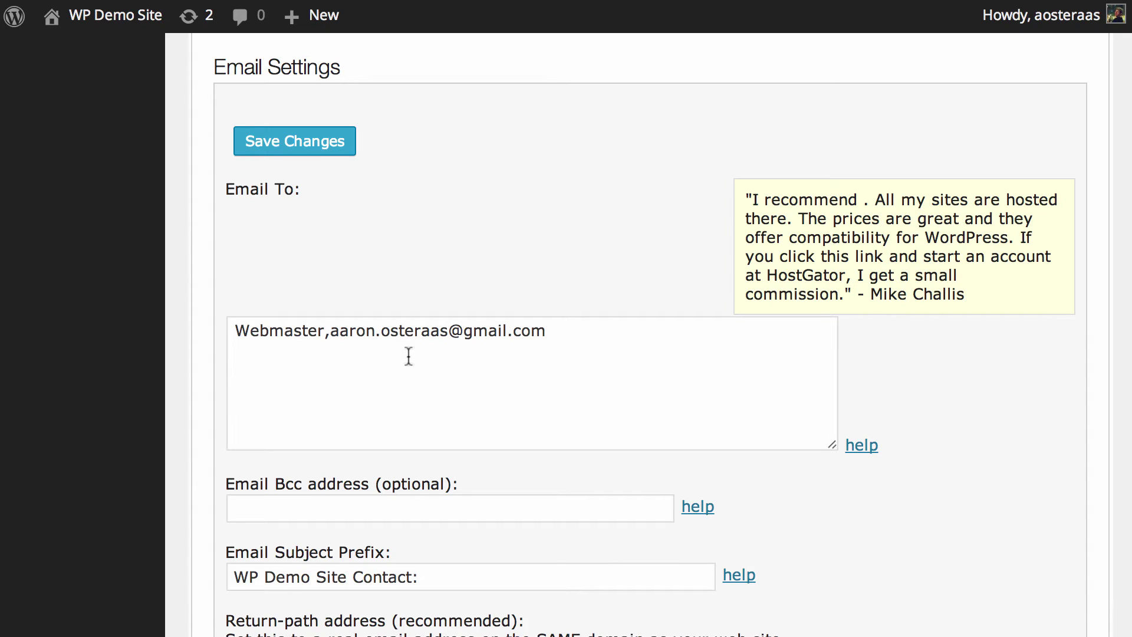
- Overwrite 'Webmaster' in the Email To recipients with the site owner's name
double_click(278, 328)
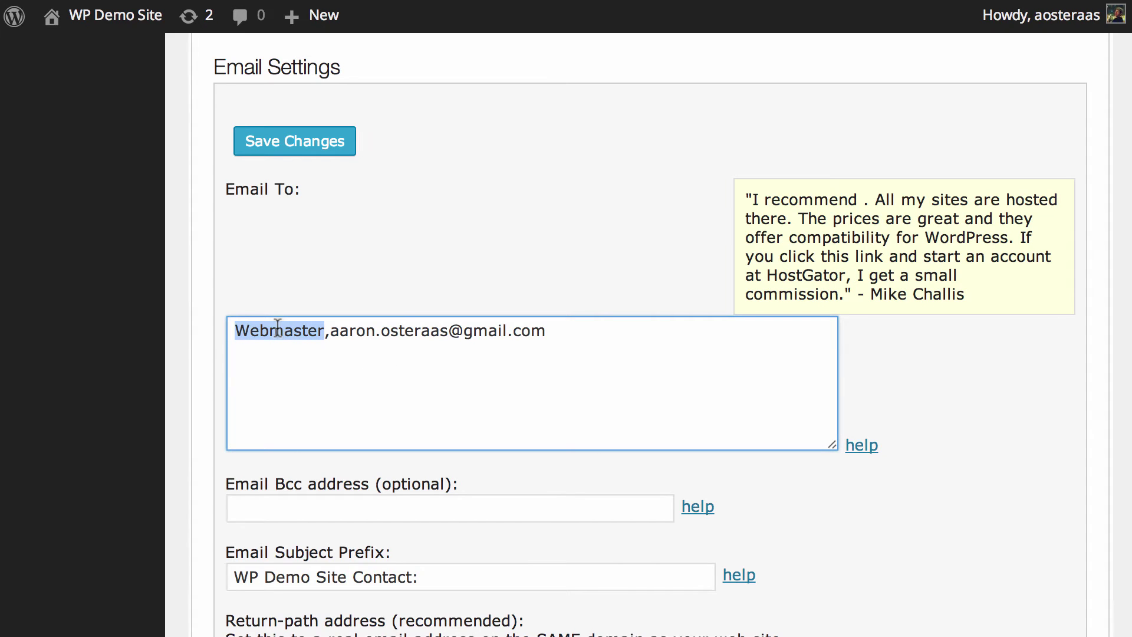
type("Aaron")
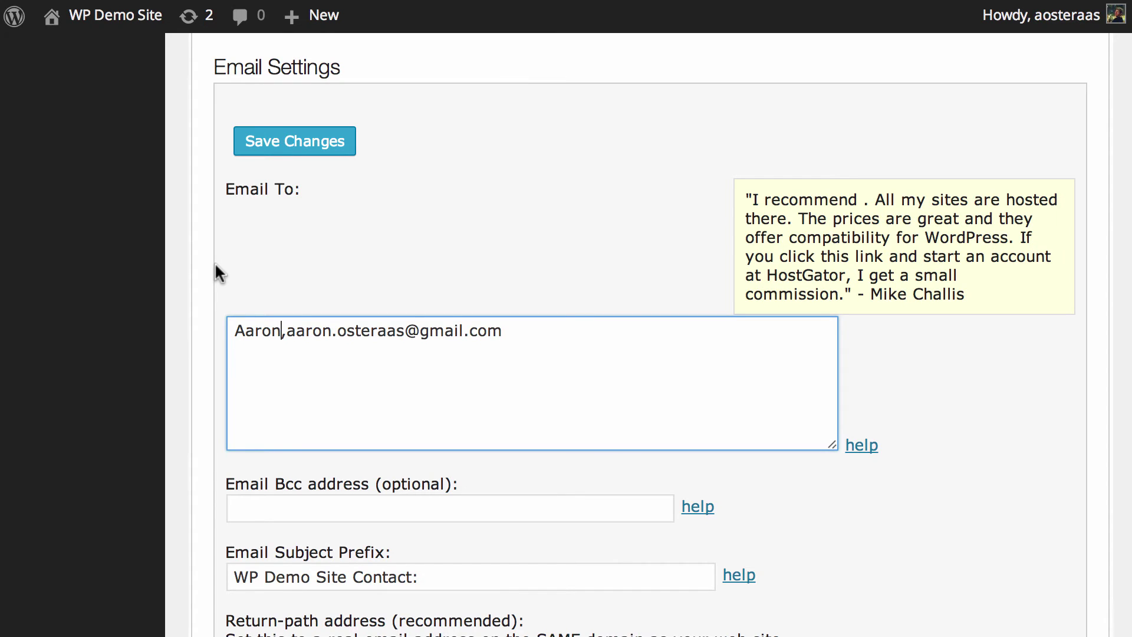
scroll(216, 266, "down", 4)
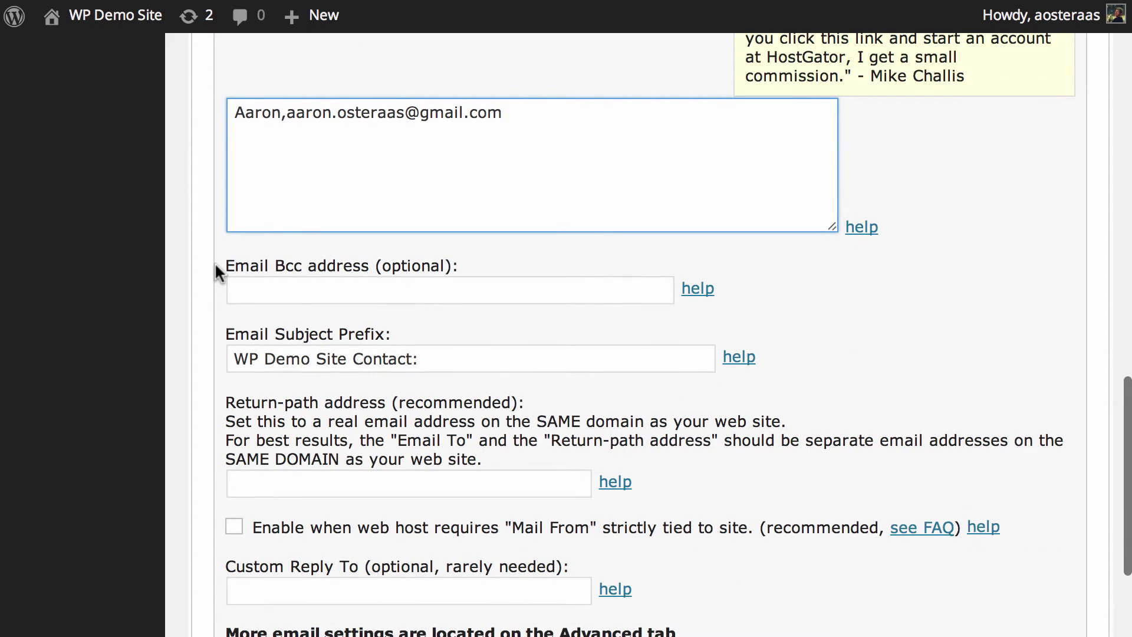
left_click(286, 284)
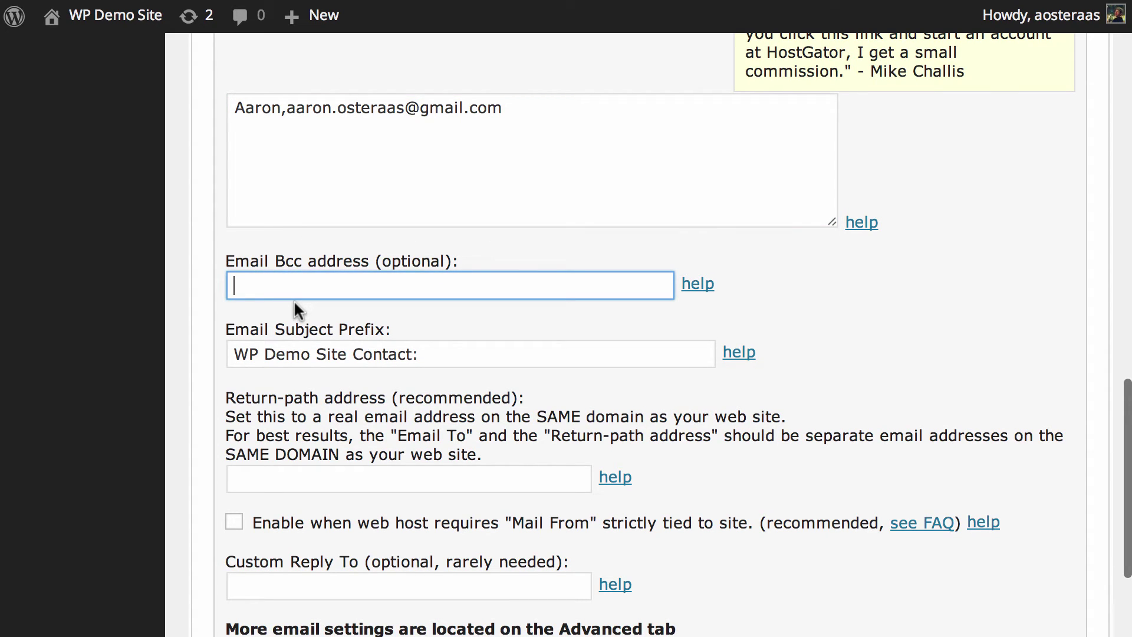
scroll(293, 299, "down", 2)
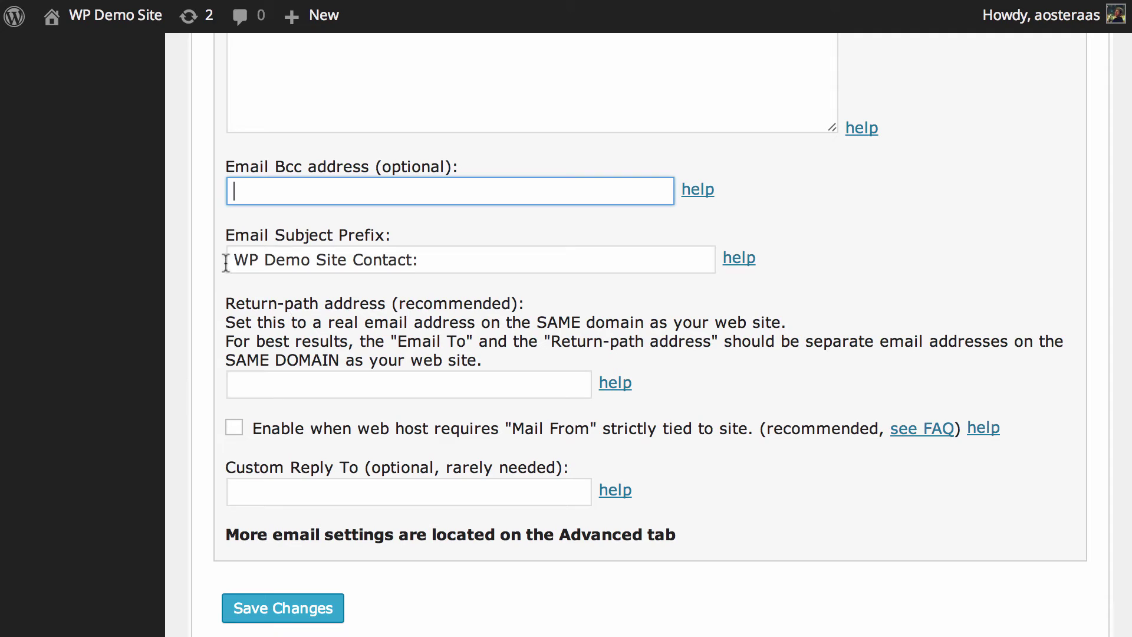
- Change the Email Subject Prefix from 'WP Demo Site Contact:' to 'News Site Contact:'
left_click_drag(226, 262, 411, 260)
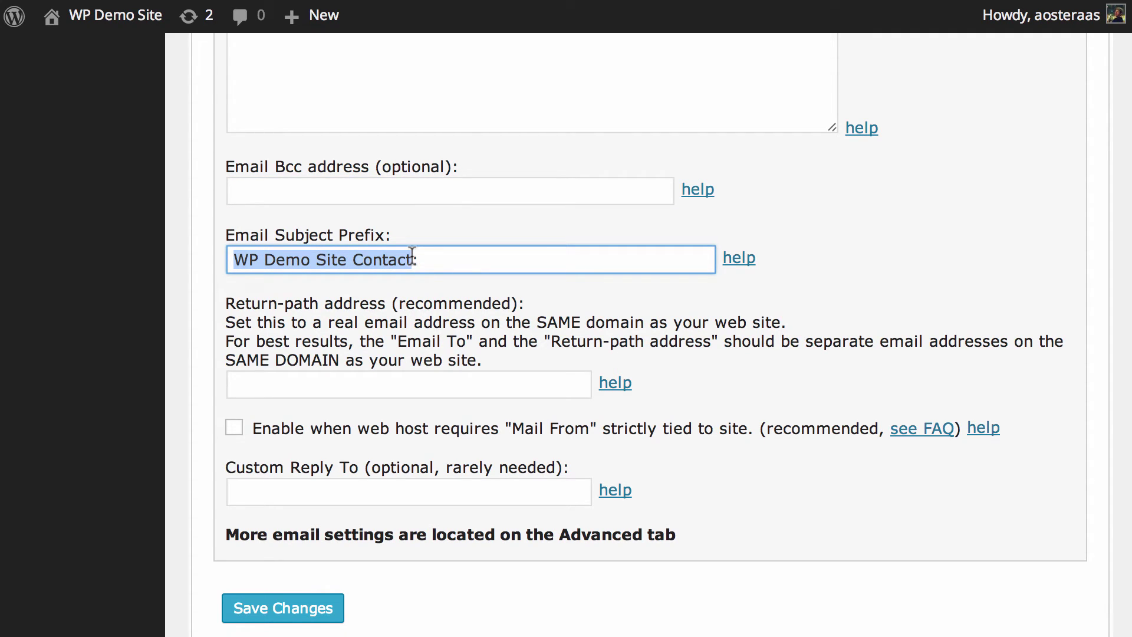
type("News S")
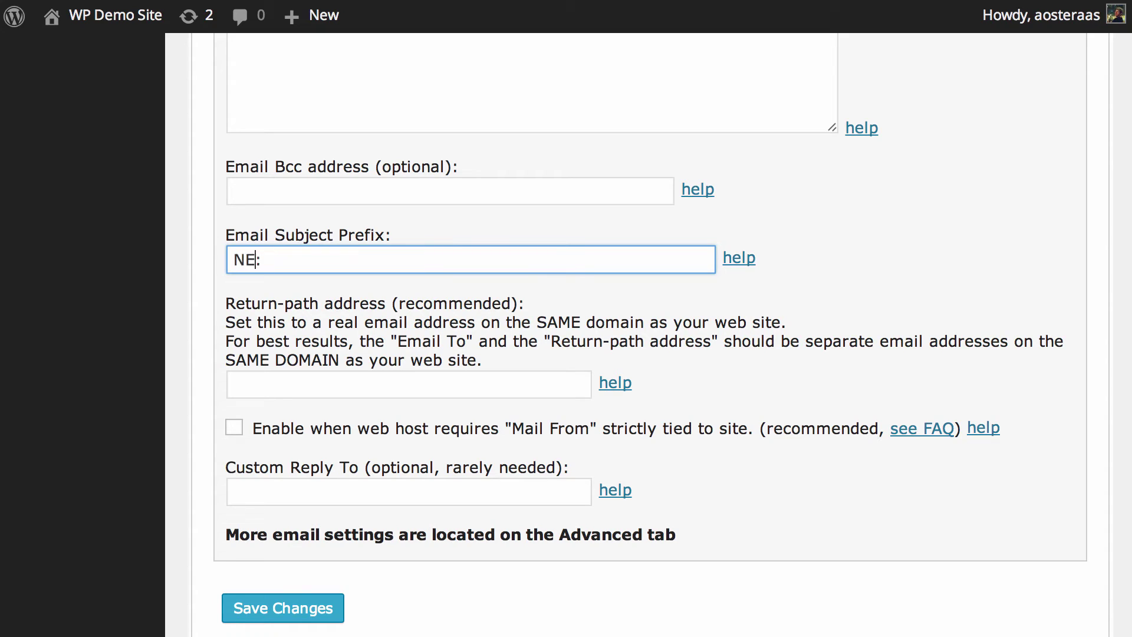
type("ite Contact")
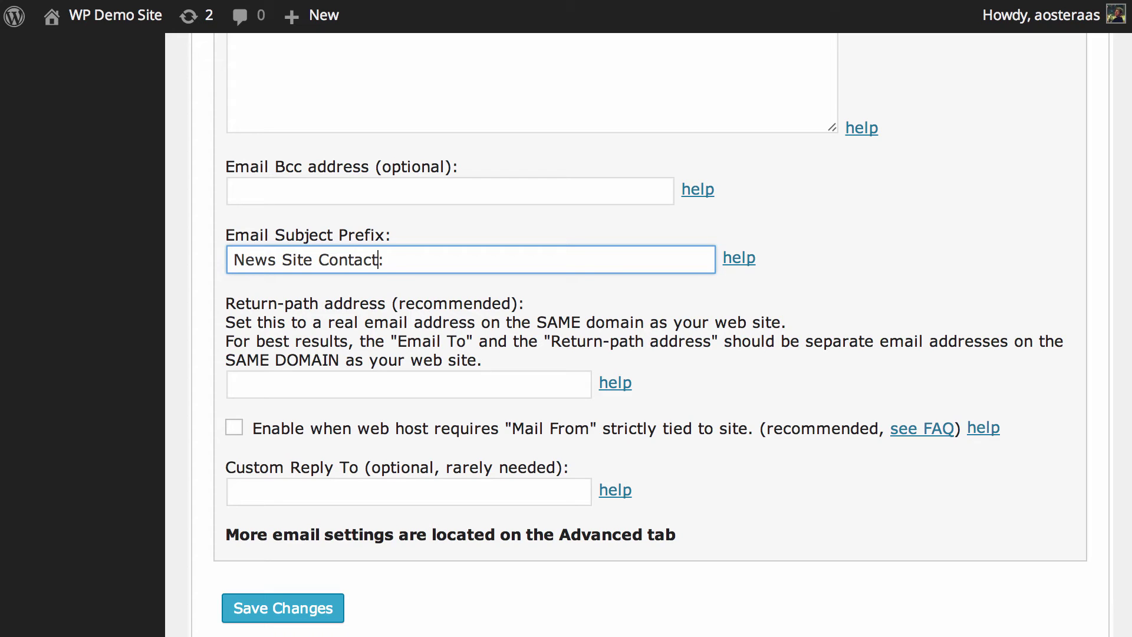
left_click(606, 392)
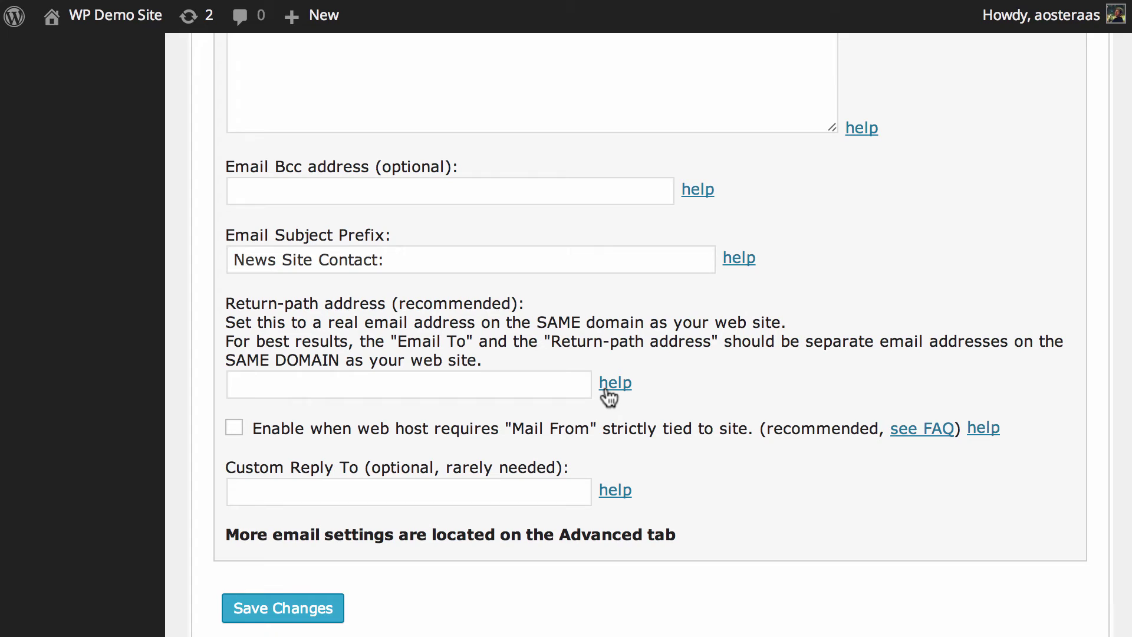
left_click(543, 385)
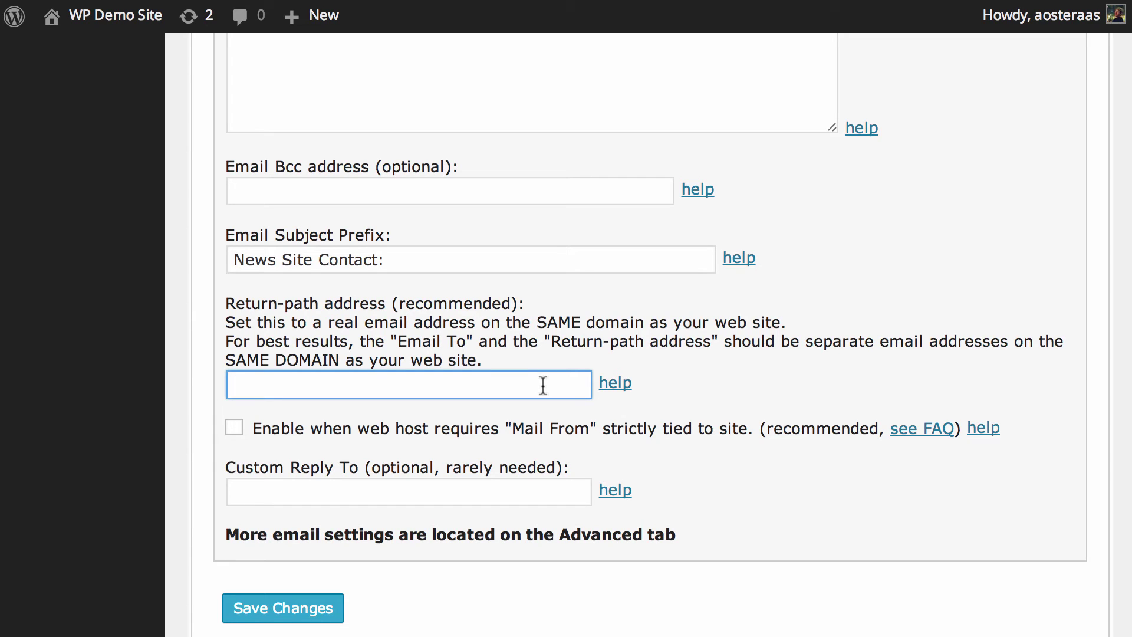
- Enter the site's contact e-mail address on its example domain as the Return-path address
scroll(540, 384, "up", 8)
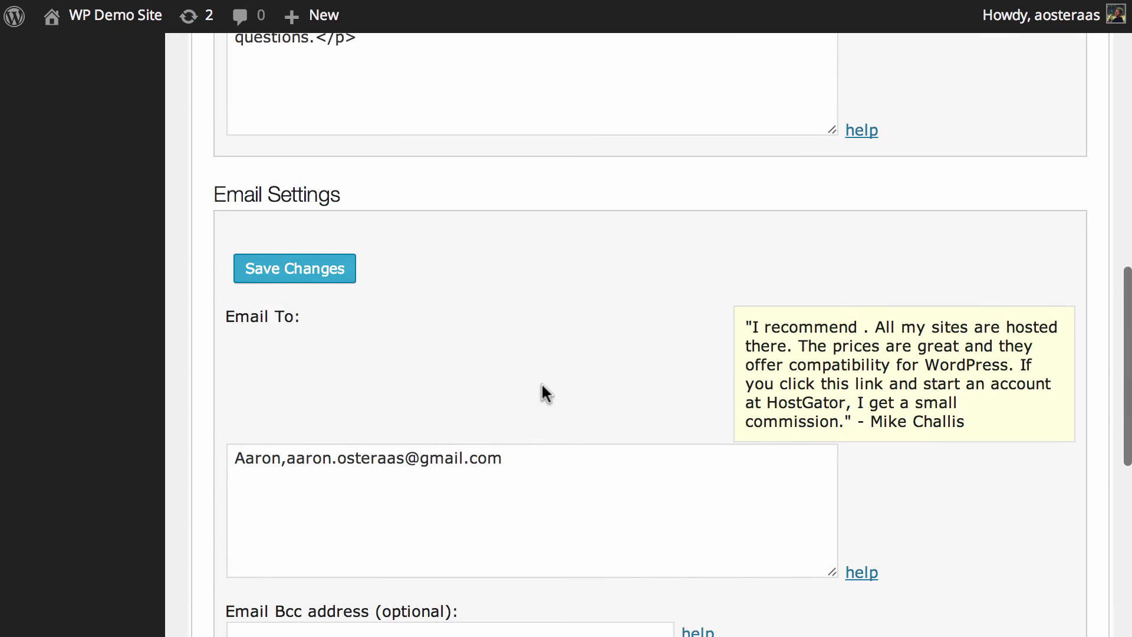
left_click(530, 479)
scroll(528, 482, "down", 1)
scroll(527, 482, "down", 6)
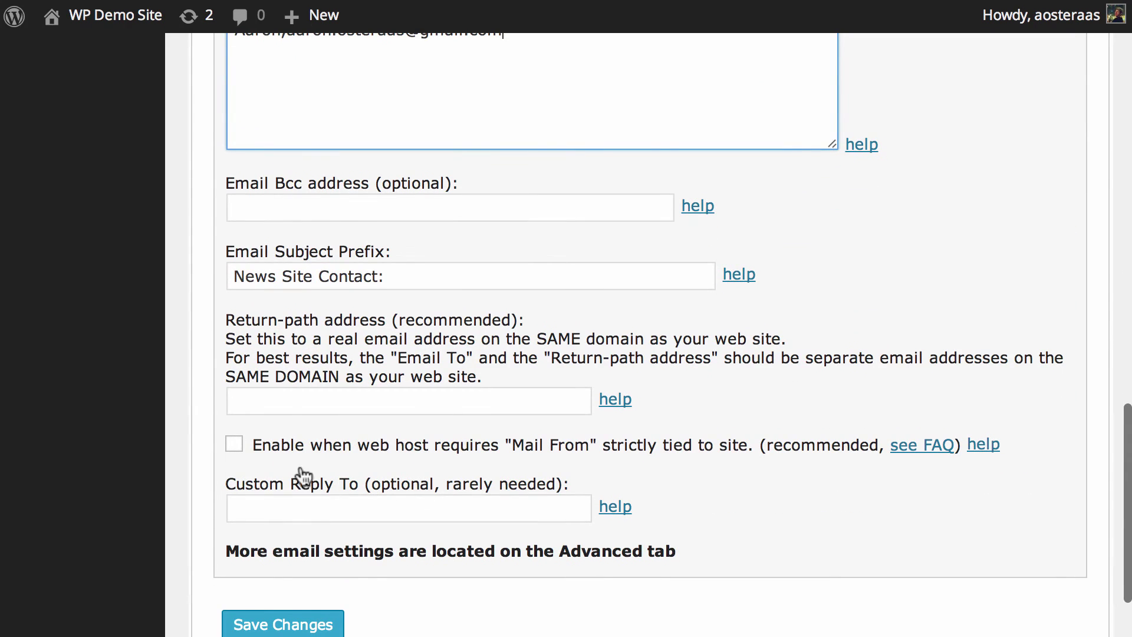
left_click(275, 401)
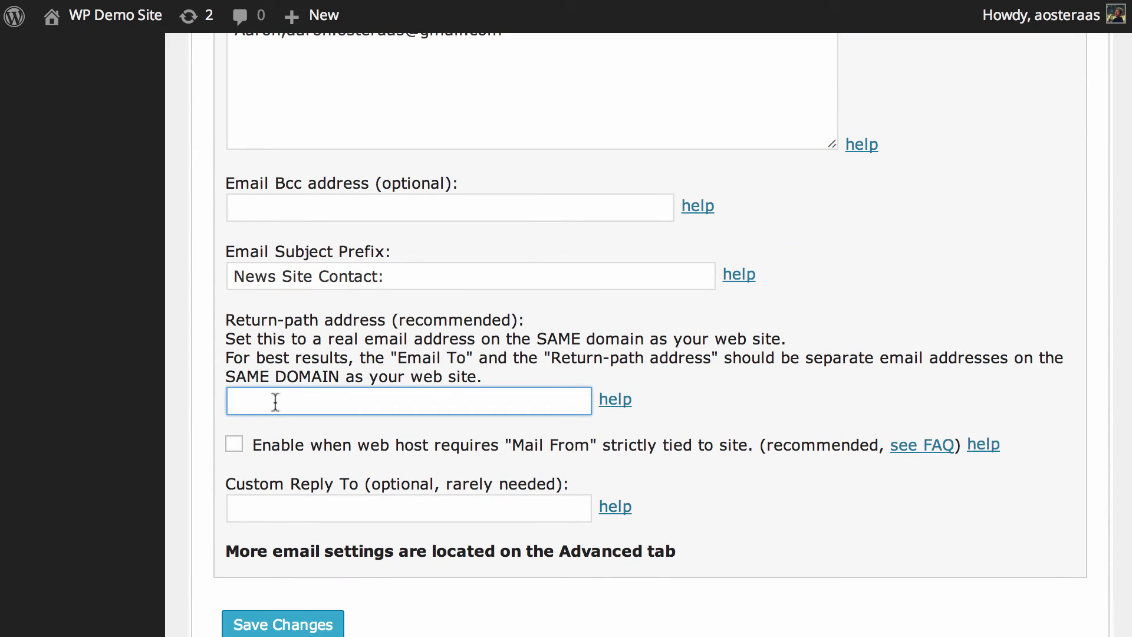
type("contact@example.dev")
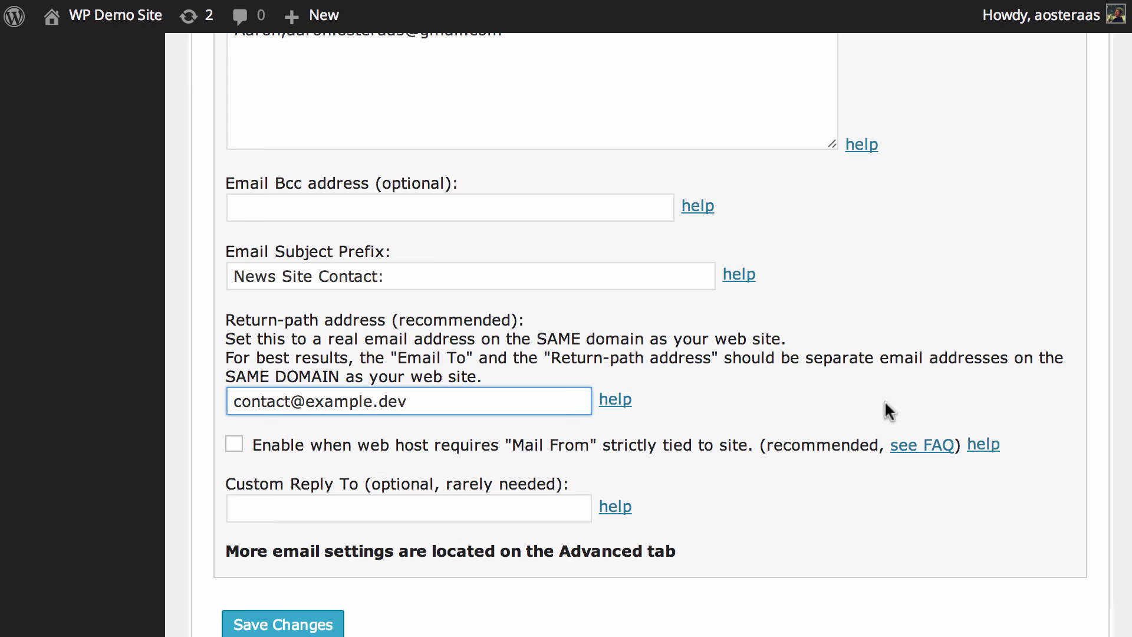
left_click(972, 452)
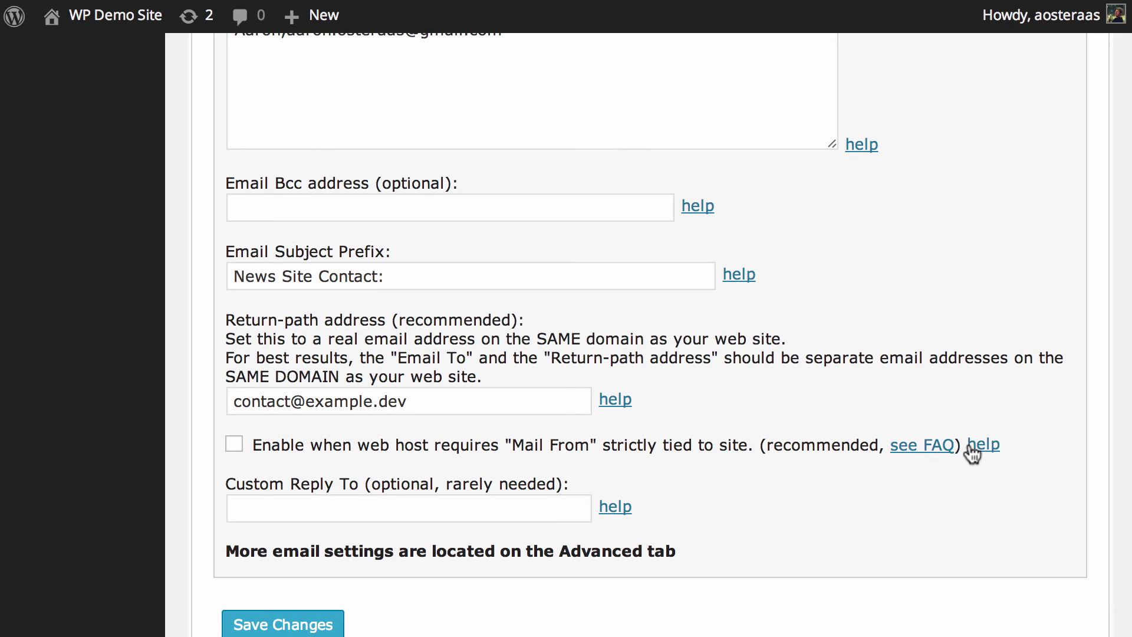
- Enable the option for web hosts requiring Mail From strictly tied to the site
left_click(420, 450)
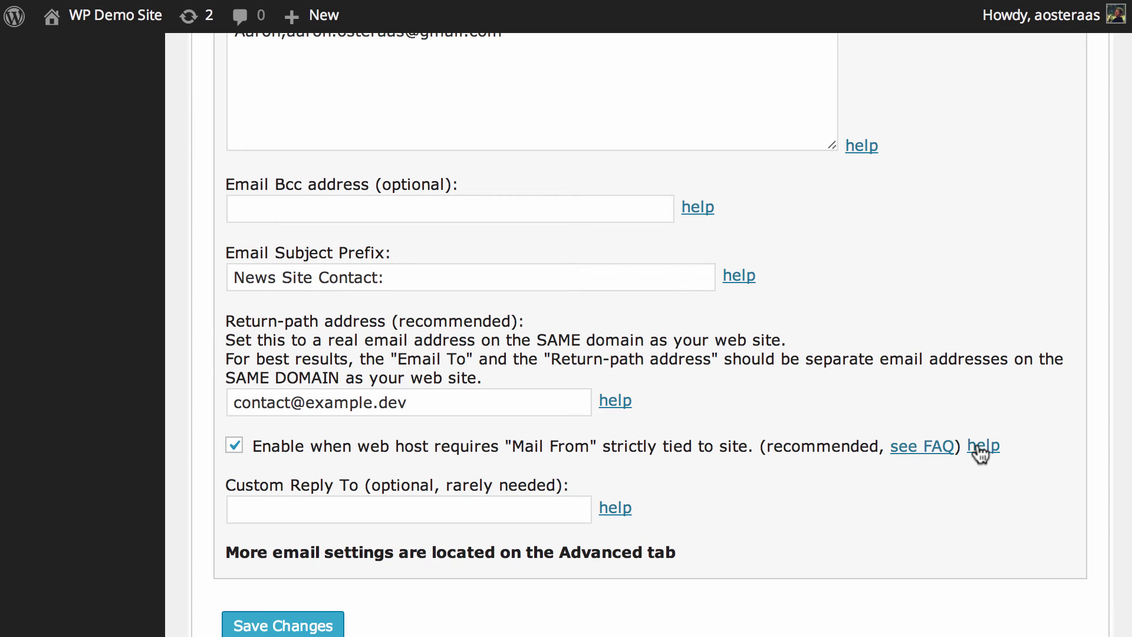
scroll(425, 513, "down", 3)
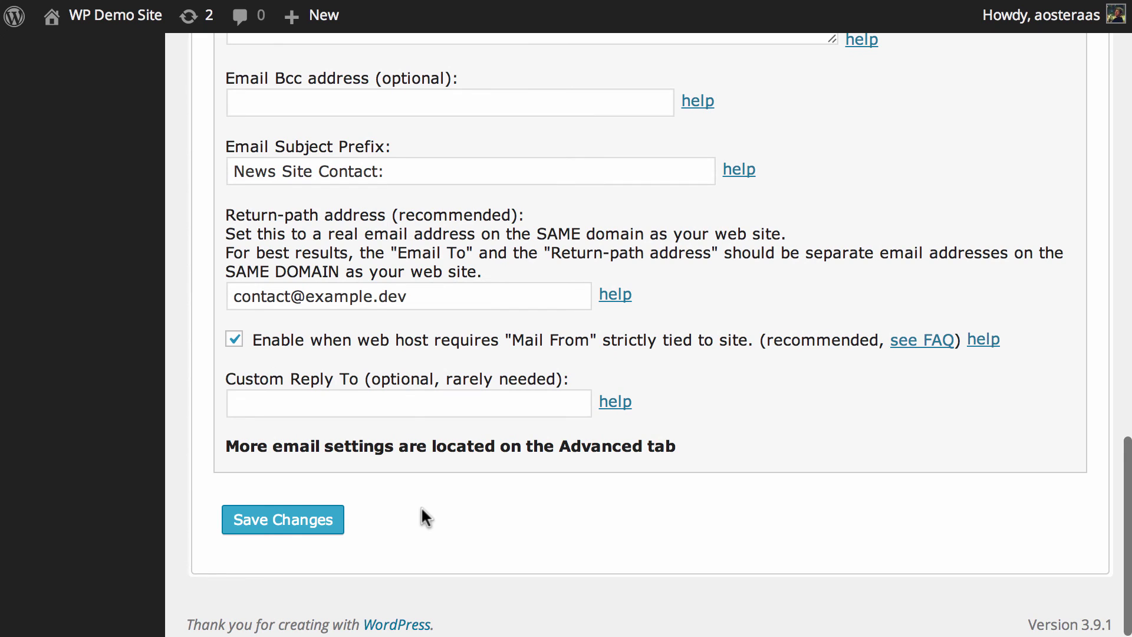
scroll(678, 389, "up", 1)
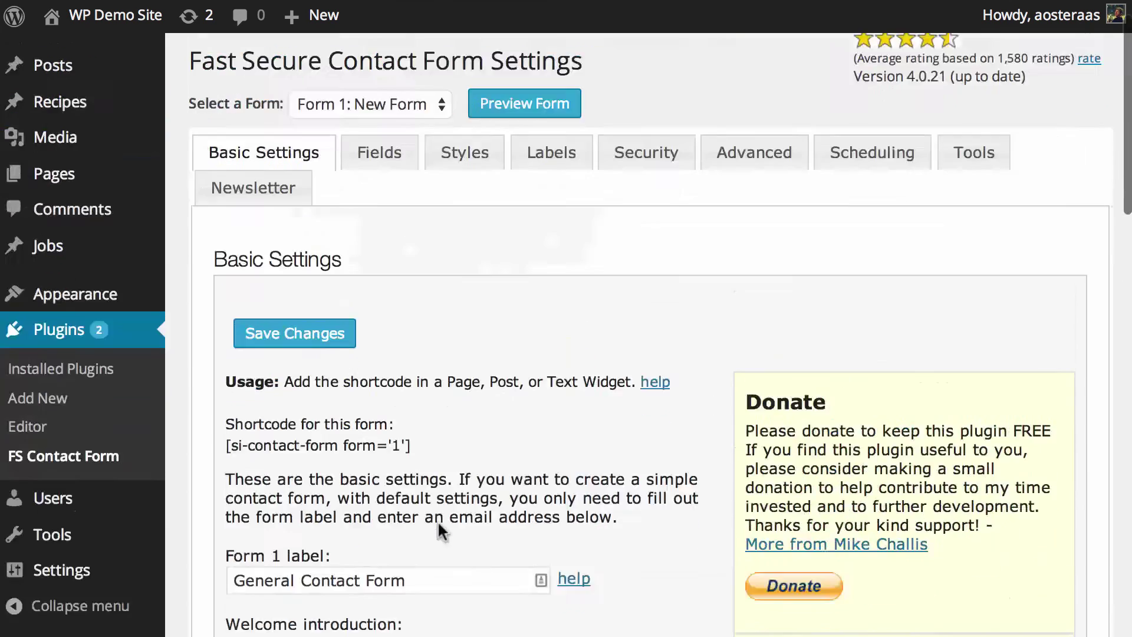
- Save the Fast Secure Contact Form settings and check the 'Settings saved.' confirmation
scroll(437, 522, "down", 15)
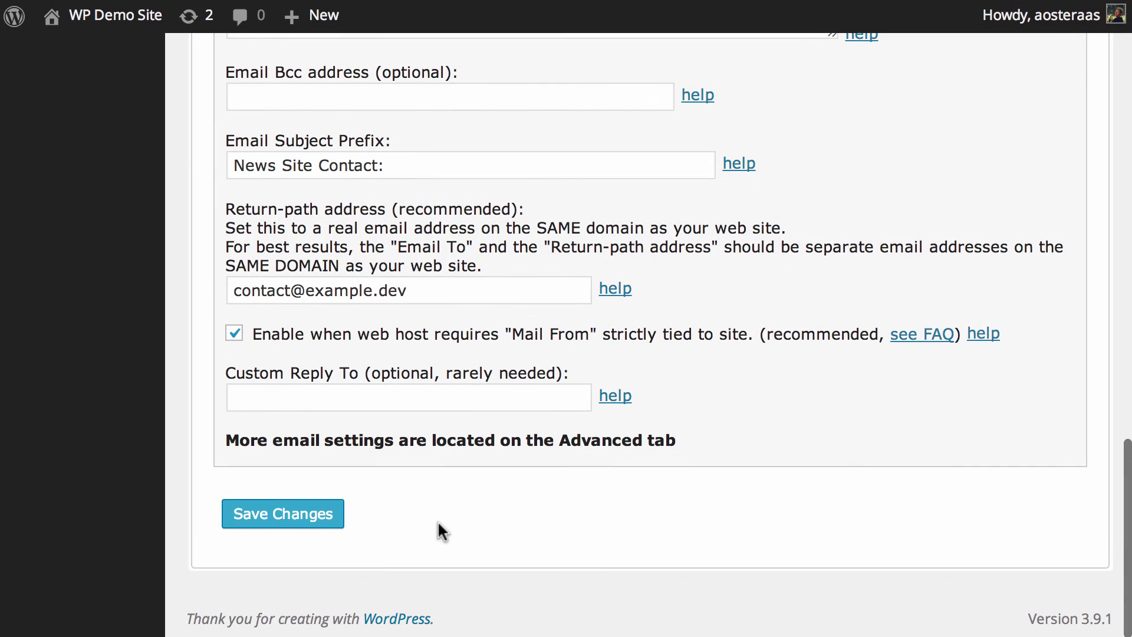
left_click(309, 516)
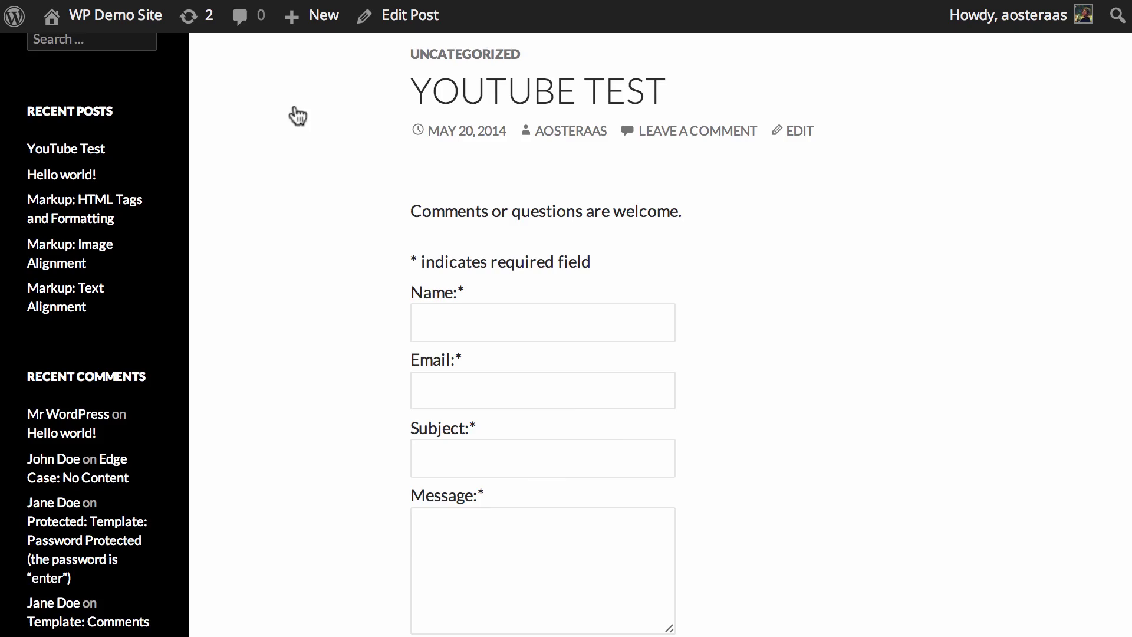
scroll(290, 113, "down", 3)
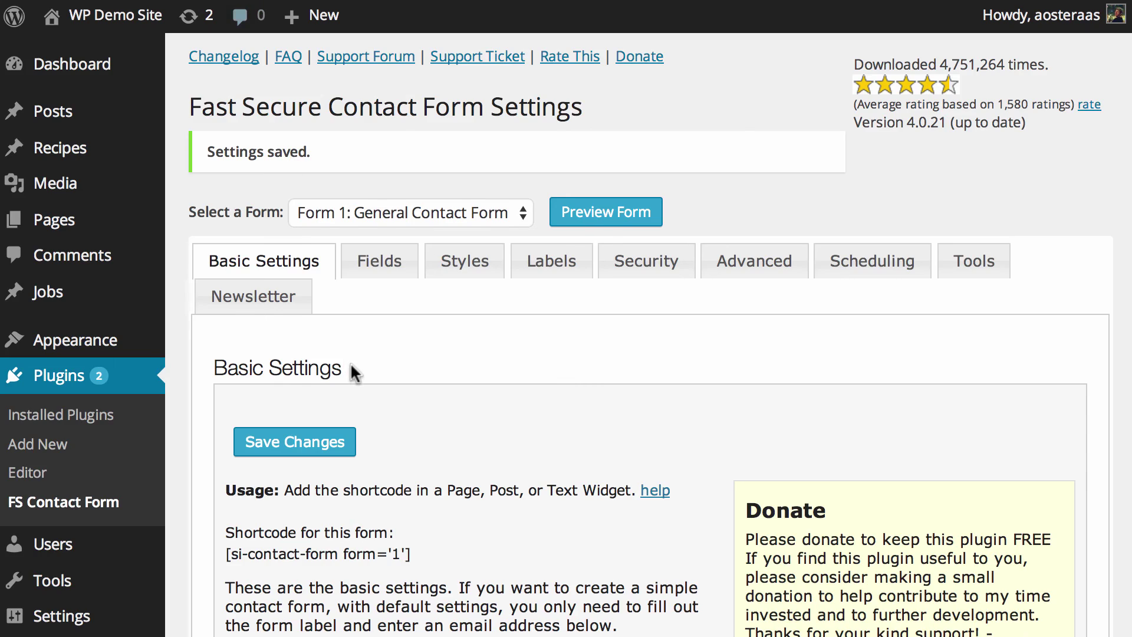
scroll(350, 362, "down", 15)
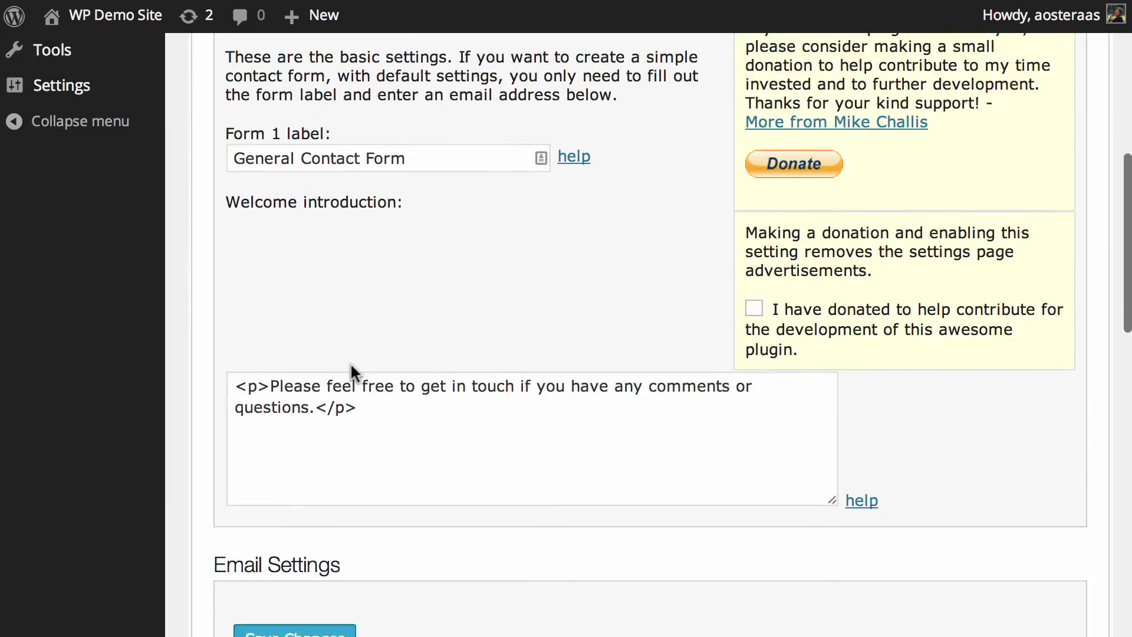
scroll(350, 362, "up", 12)
scroll(350, 362, "up", 4)
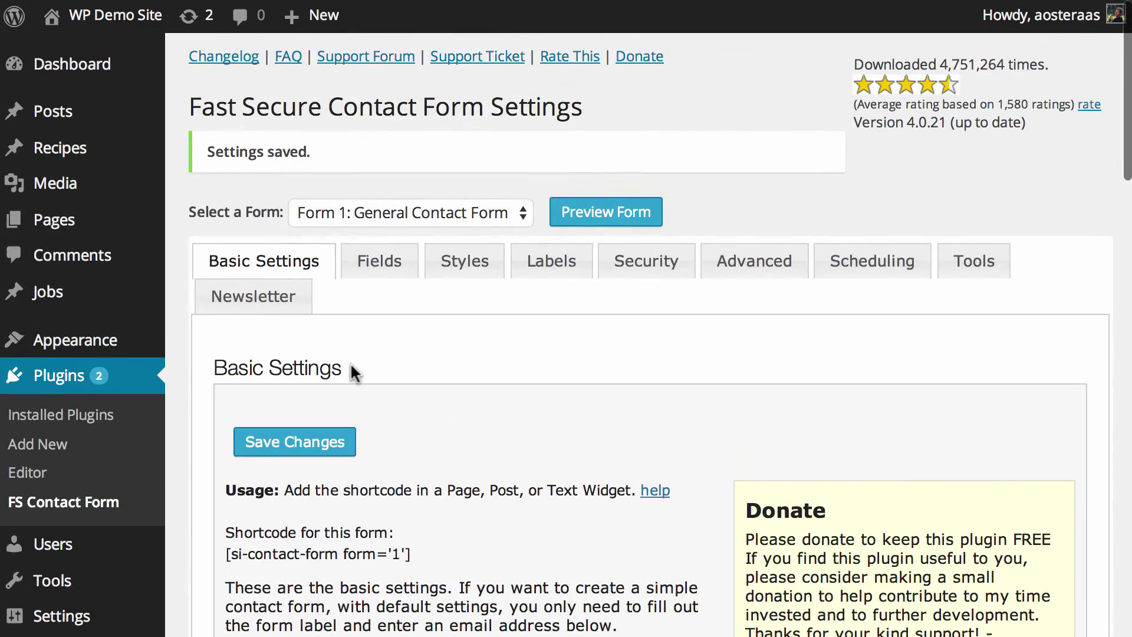